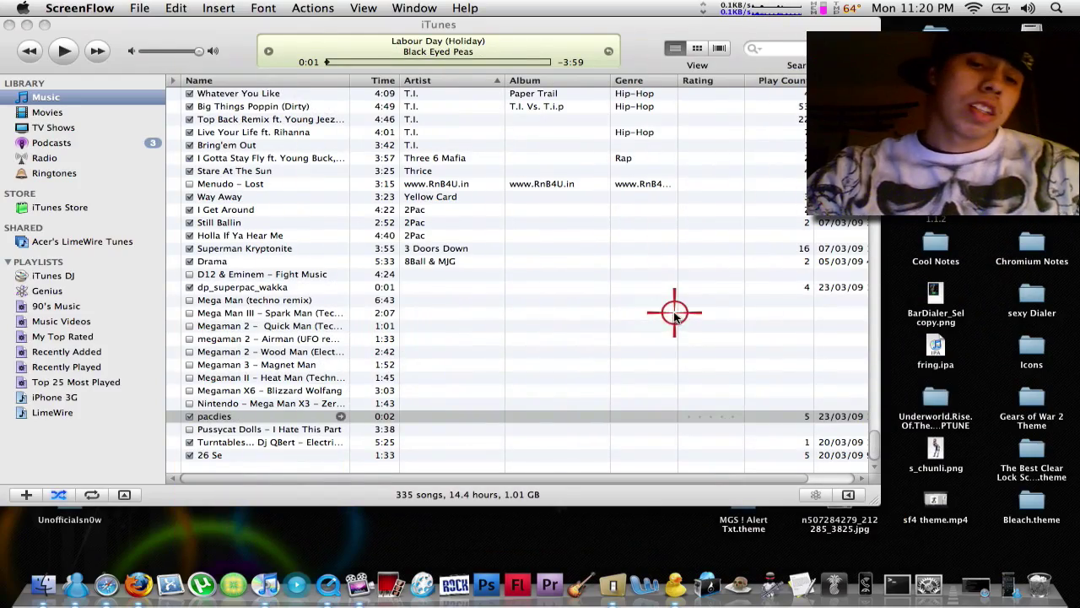
click(342, 299)
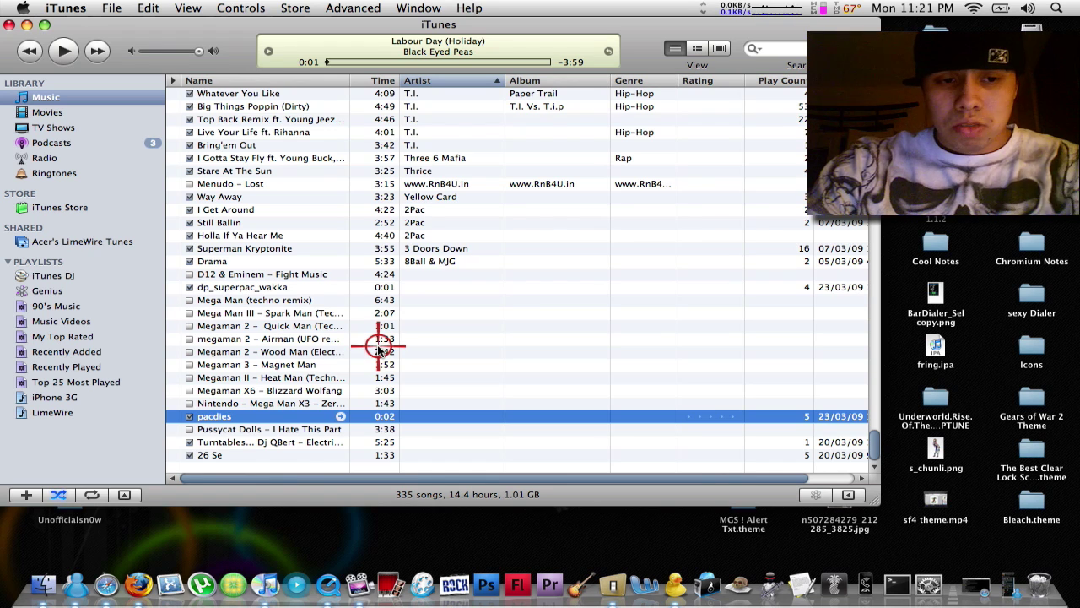
right_click(267, 289)
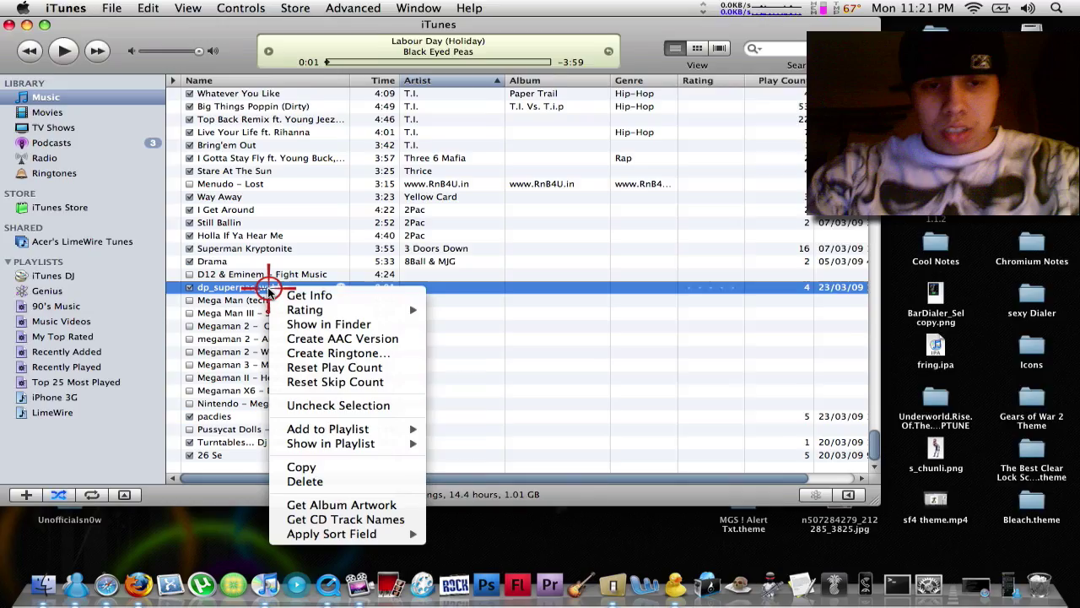
click(264, 311)
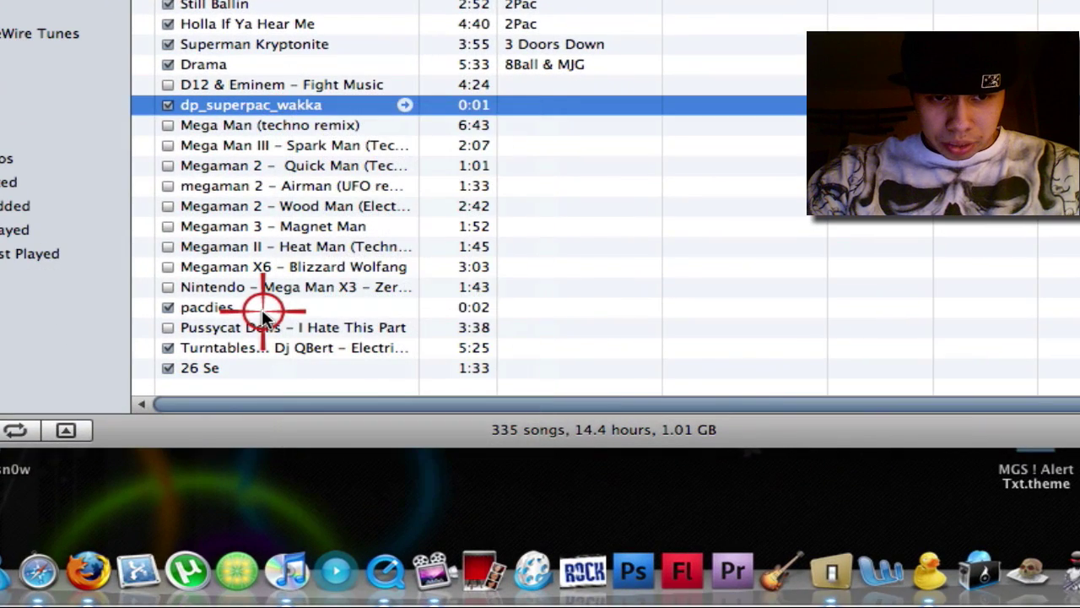
click(262, 308)
click(291, 93)
click(290, 105)
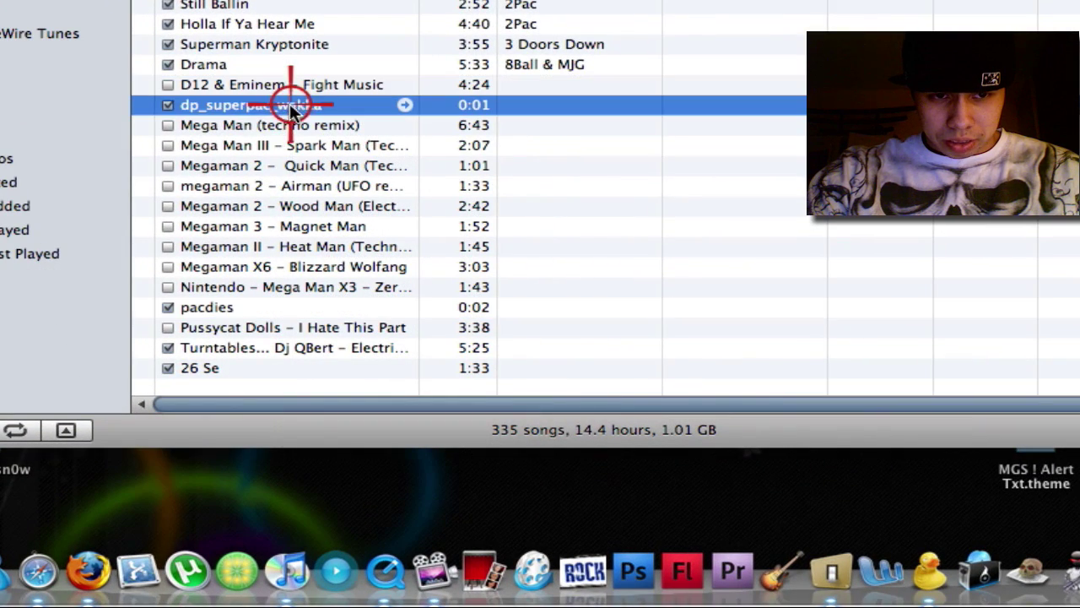
click(278, 307)
- Try out the start and stop time options in the dp_superpac_wakka track's info, then cancel the dialog
right_click(280, 108)
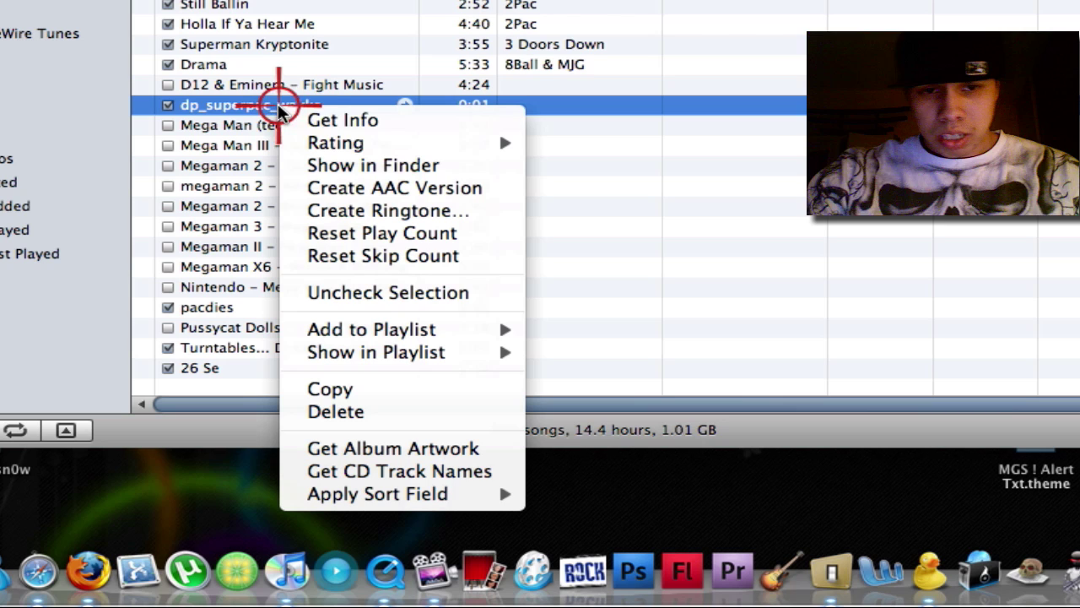
click(385, 120)
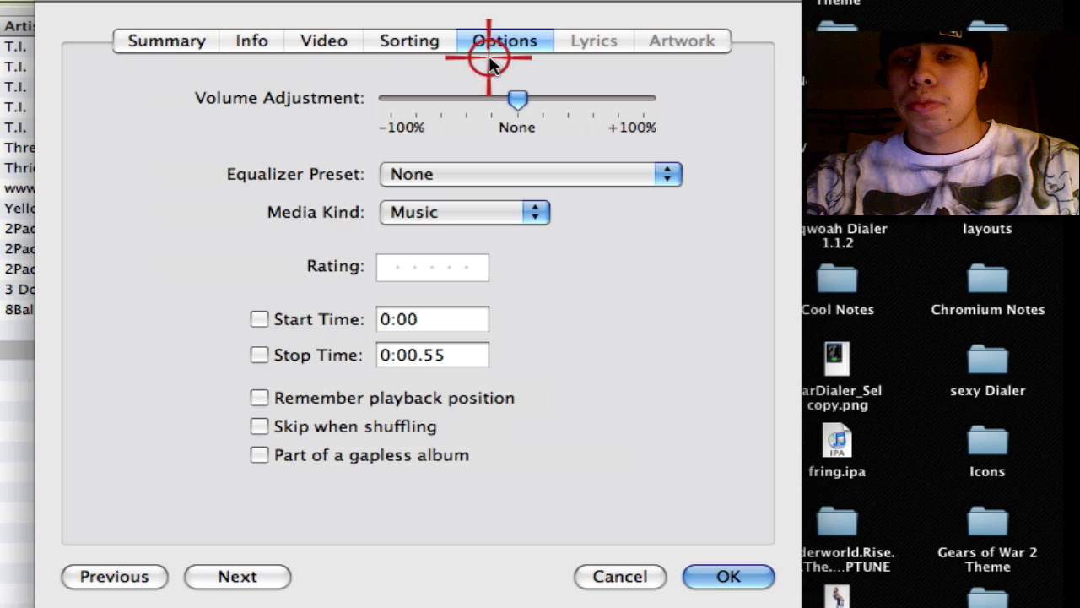
click(259, 319)
click(259, 355)
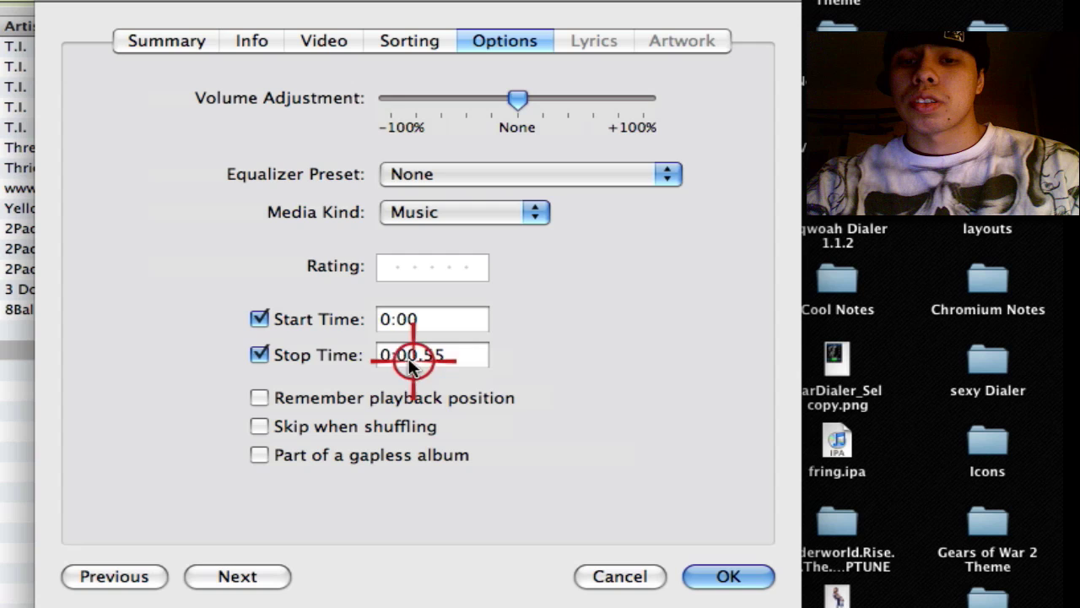
click(259, 355)
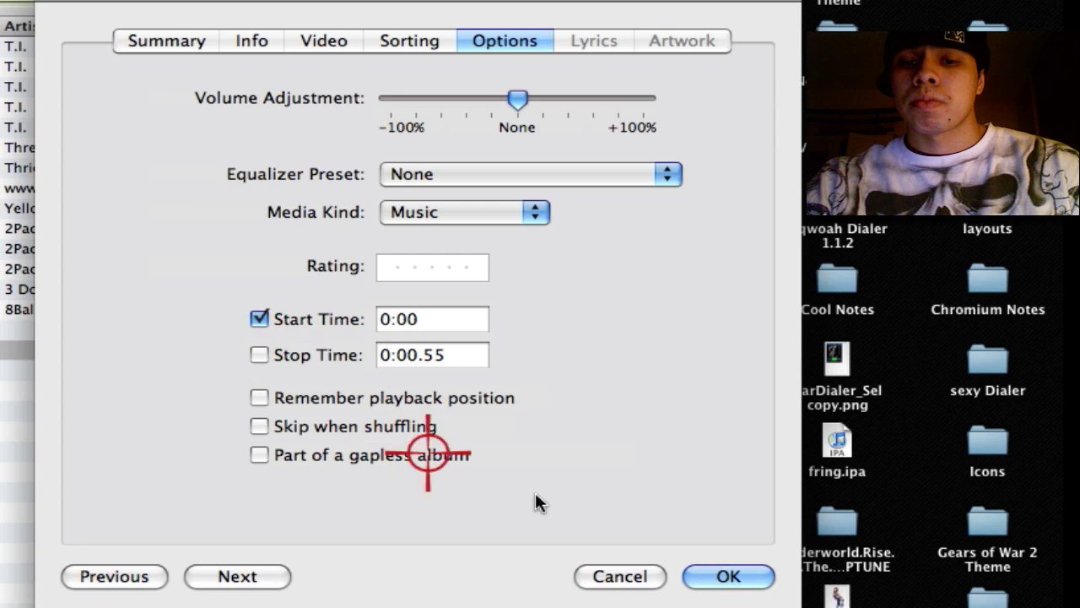
click(650, 577)
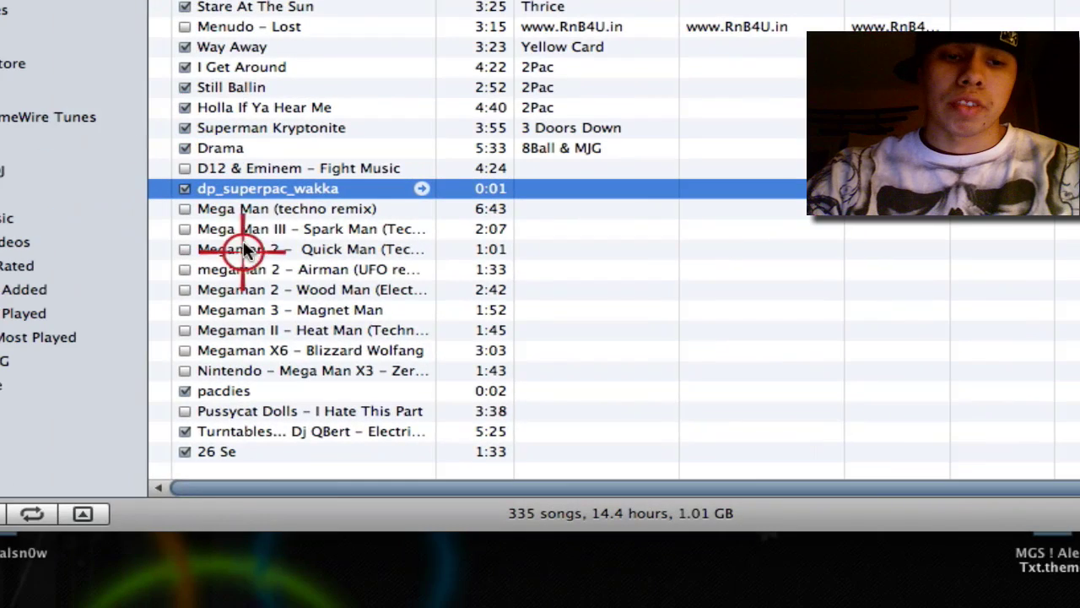
- Create an AAC version of the dp_superpac_wakka track and copy the new track to the desktop
right_click(245, 190)
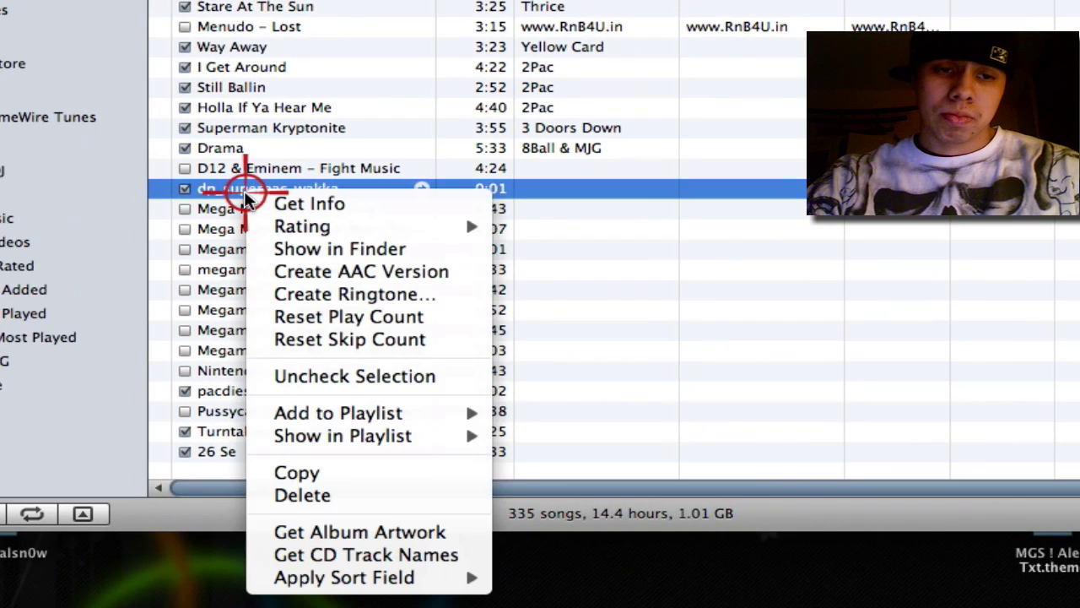
click(371, 277)
click(319, 209)
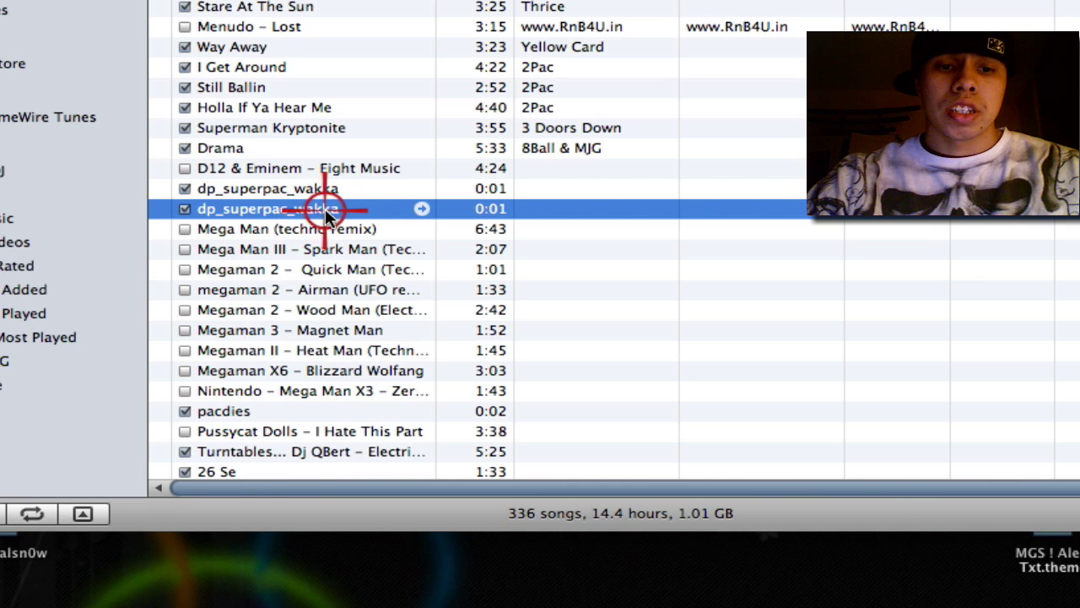
drag(325, 208, 242, 561)
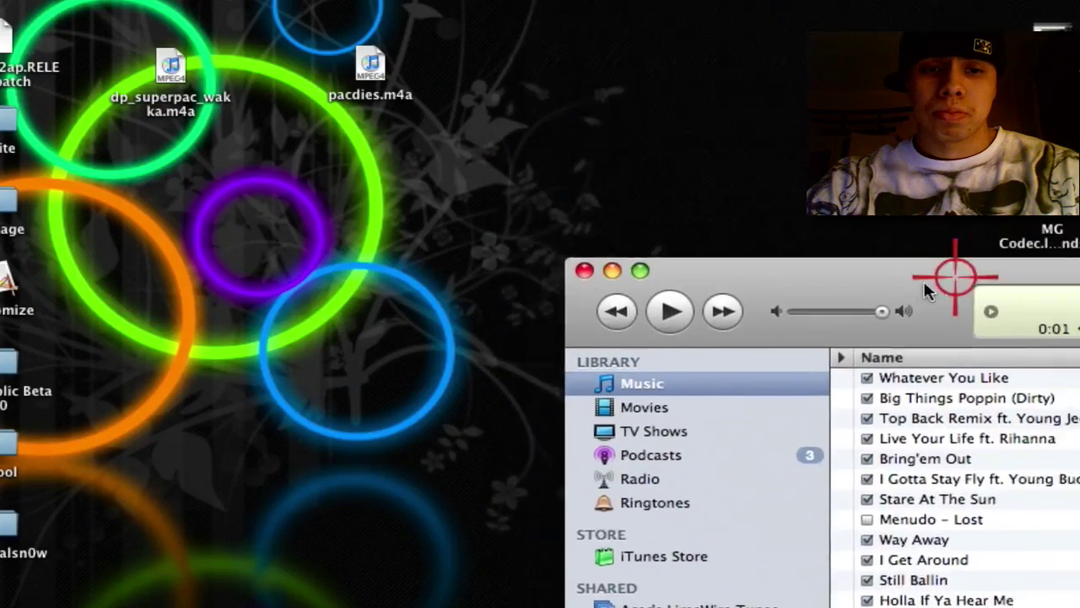
- Copy the pacdies track to the desktop and hide iTunes to reveal the two .m4a files
drag(925, 284, 907, 0)
drag(802, 0, 193, 0)
scroll(401, 436, down, 1)
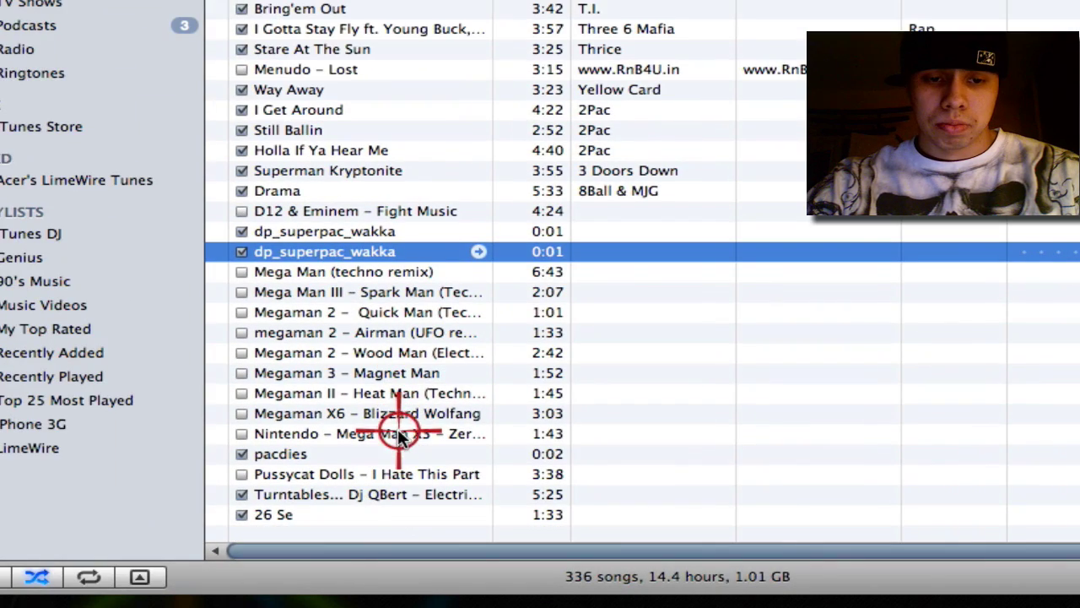
drag(279, 456, 308, 591)
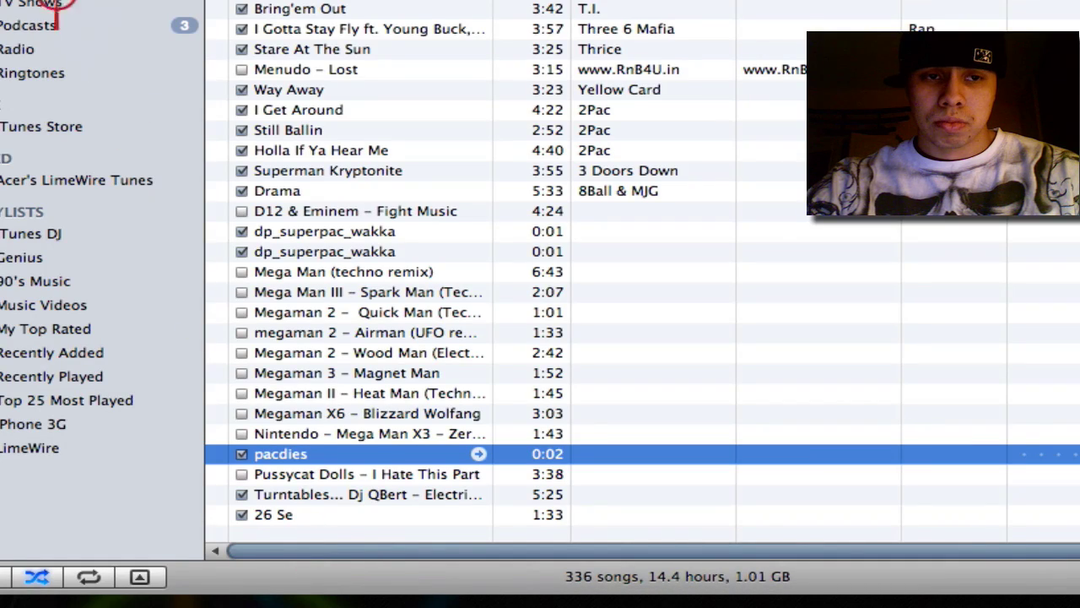
key(super+h)
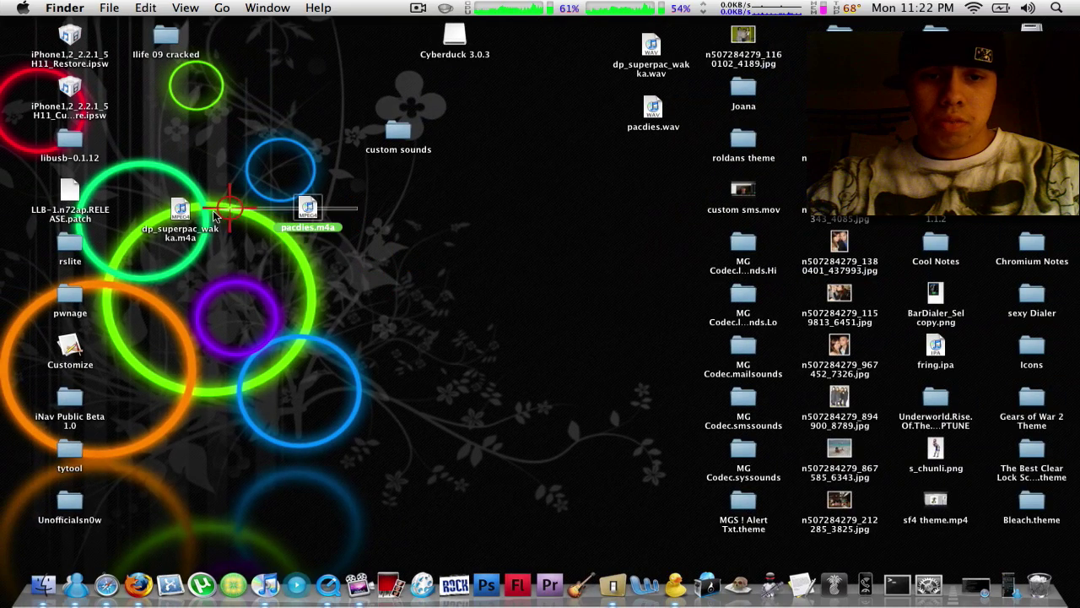
drag(341, 196, 169, 262)
click(258, 312)
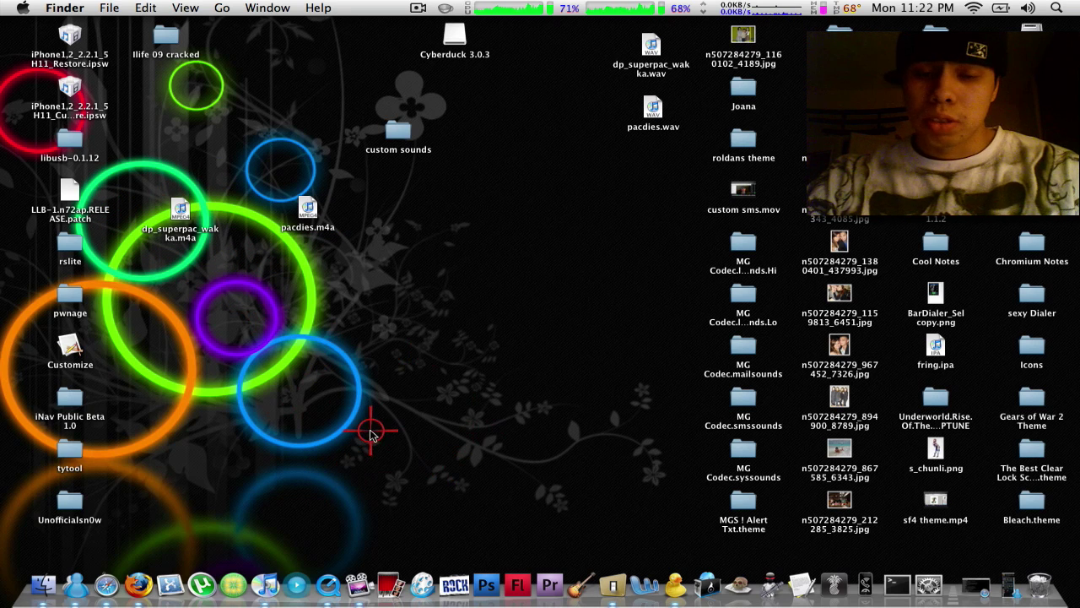
- In Switch Sound File Converter, convert pacdies and dp_superpac_wakka to .aif in the Music folder, and close the converter window
click(609, 580)
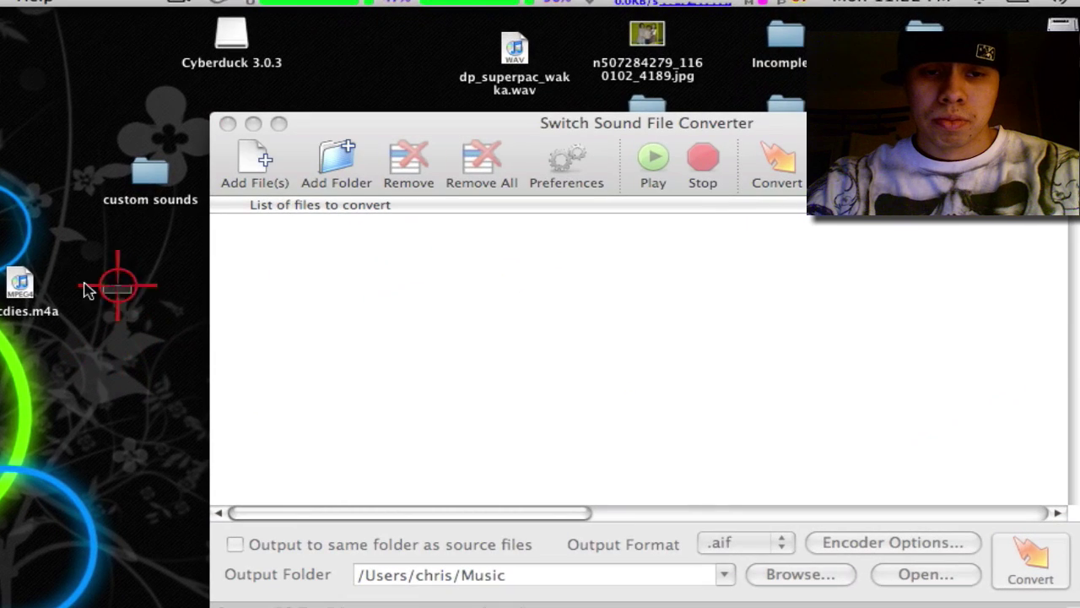
drag(20, 286, 322, 291)
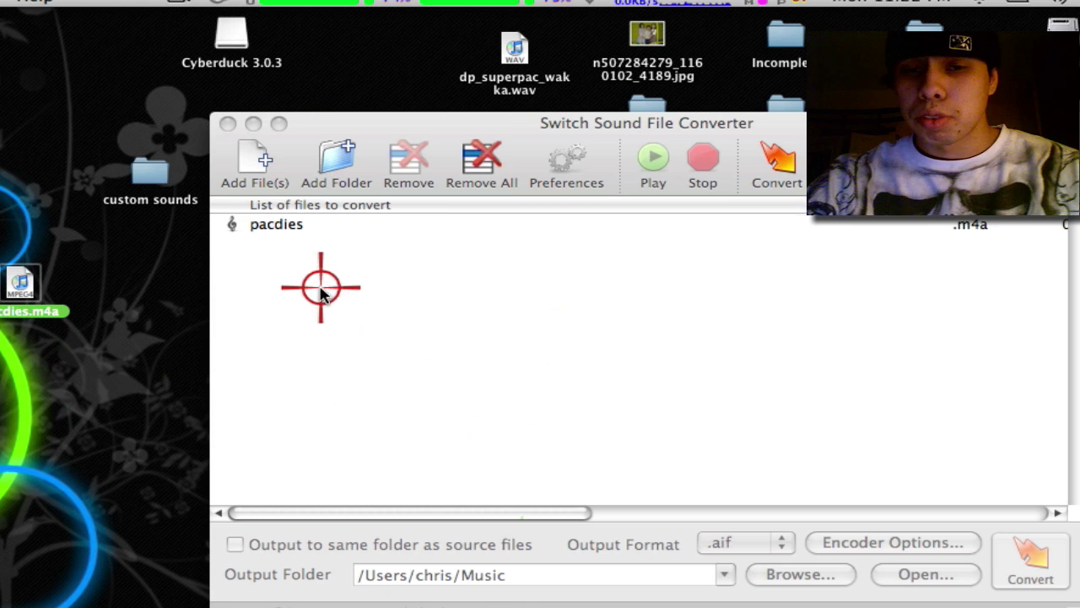
drag(329, 125, 137, 138)
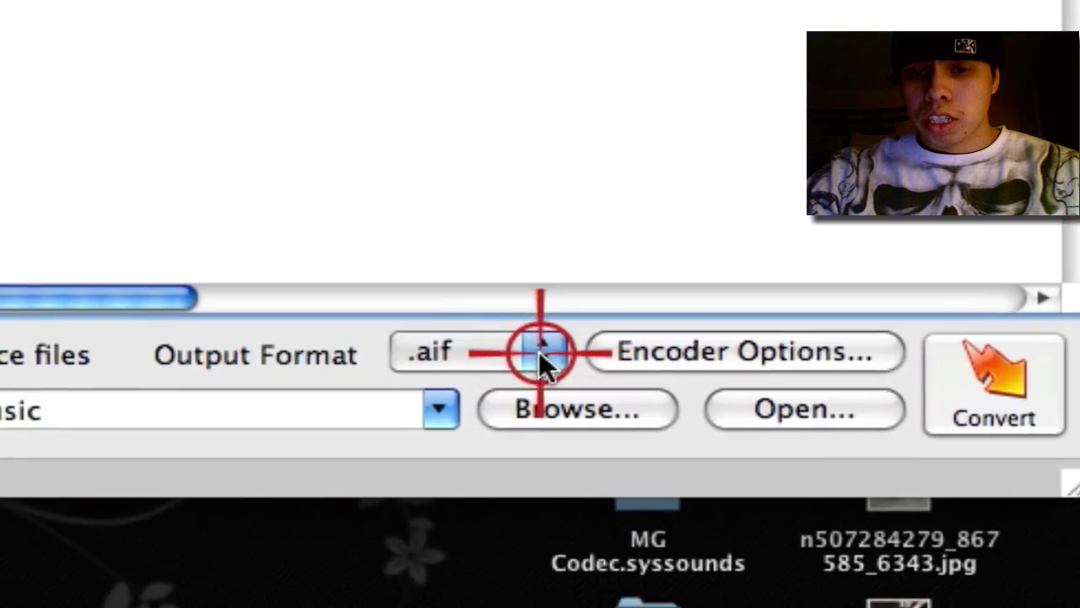
click(538, 351)
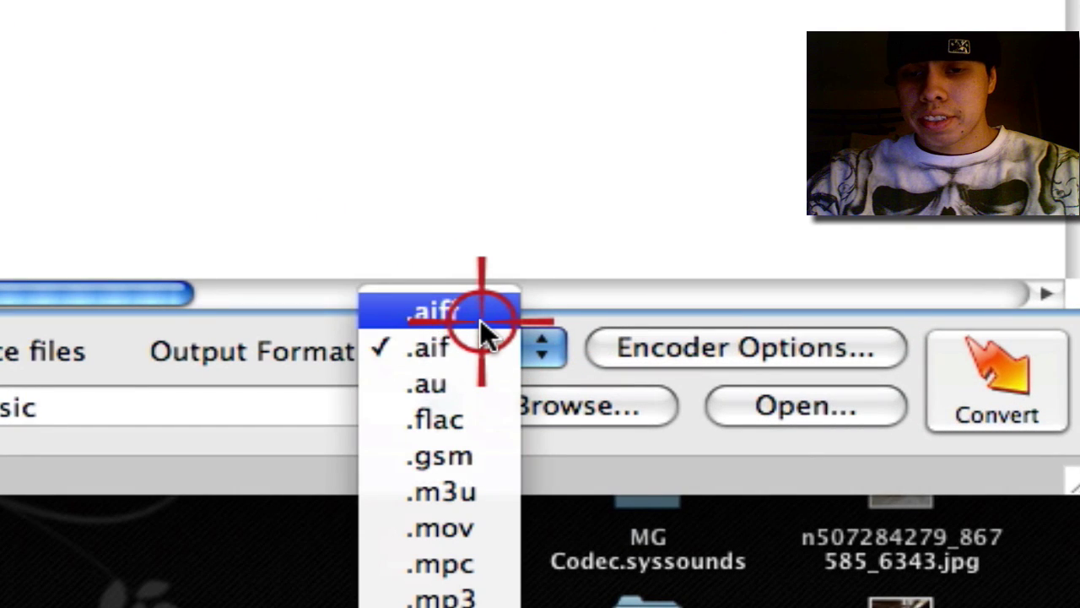
click(289, 261)
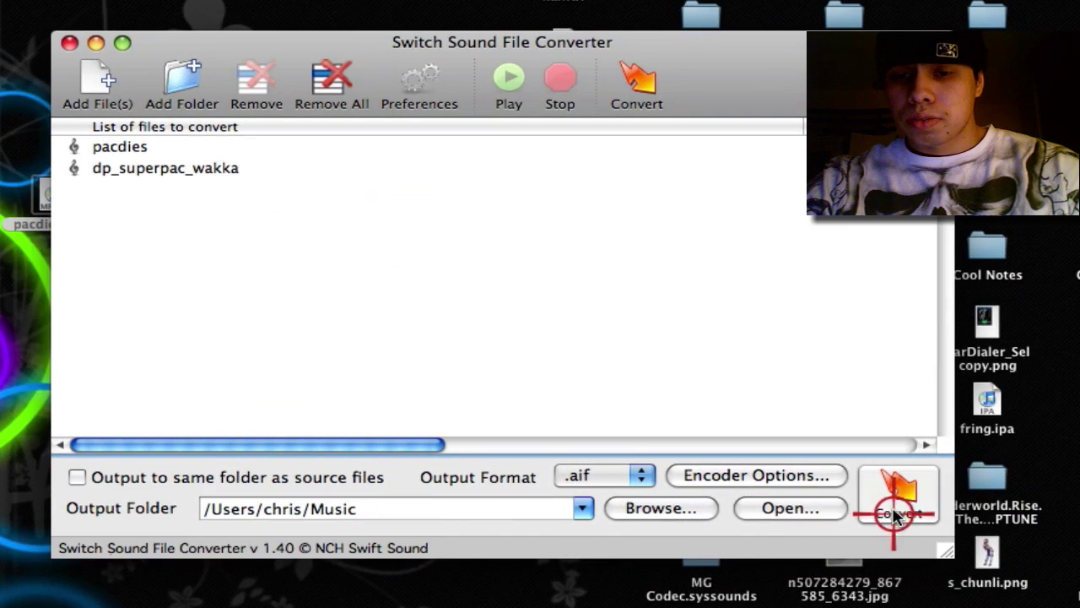
click(896, 498)
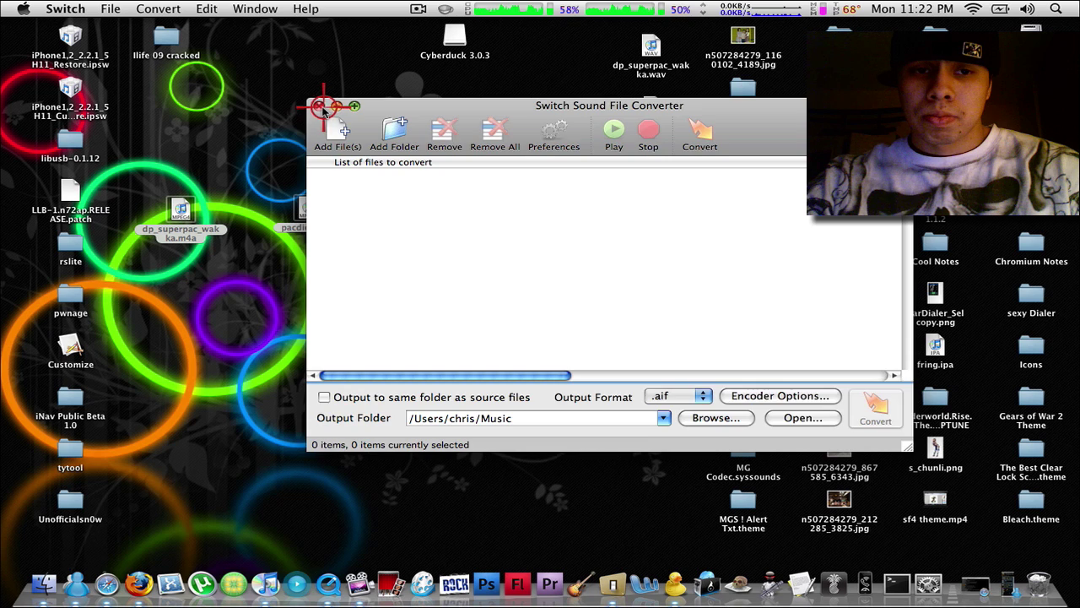
click(322, 106)
- Open the Music folder in Finder and place pacdies.aif directly below dp_superpac_wakka.aif
click(44, 582)
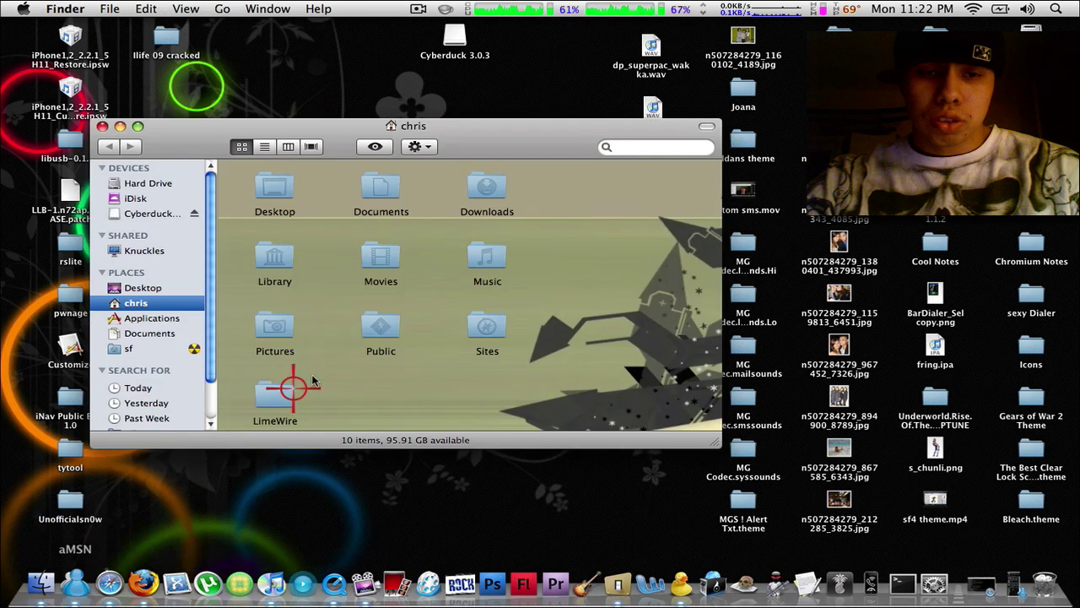
click(493, 263)
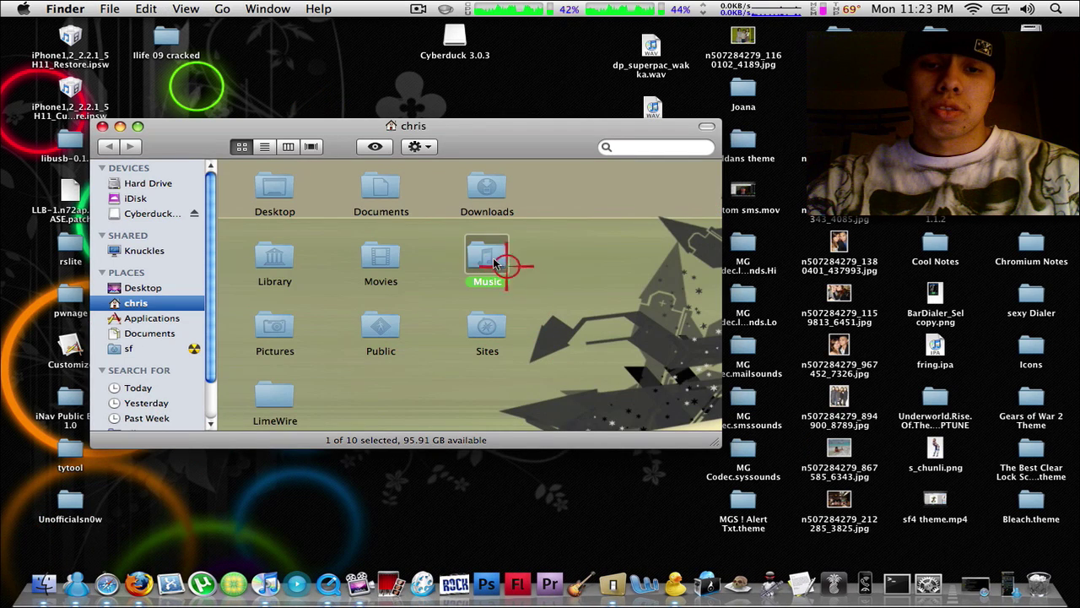
double_click(494, 263)
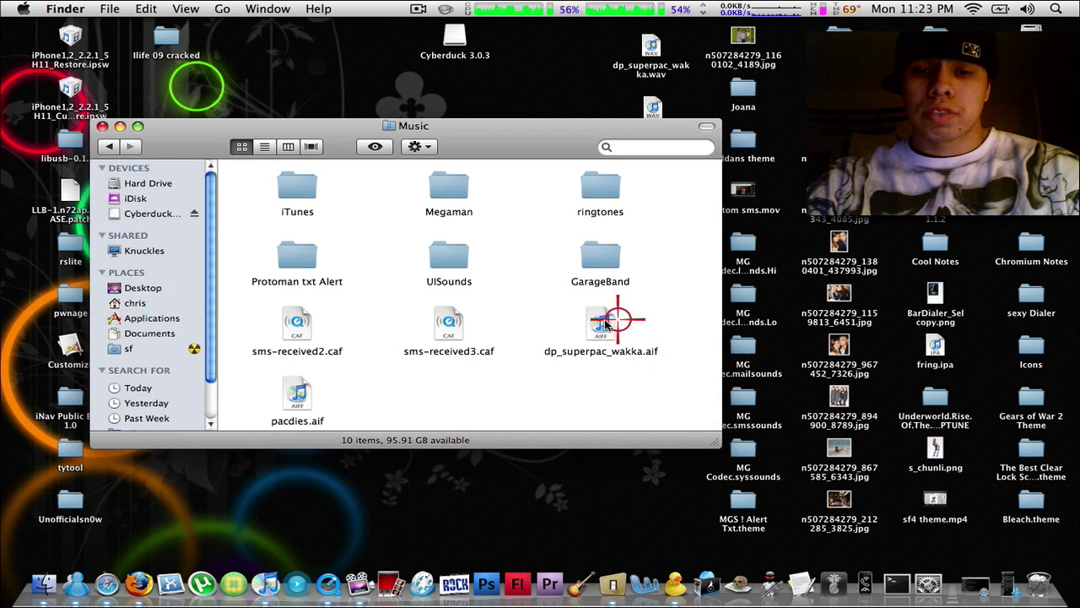
drag(321, 401, 646, 405)
click(646, 405)
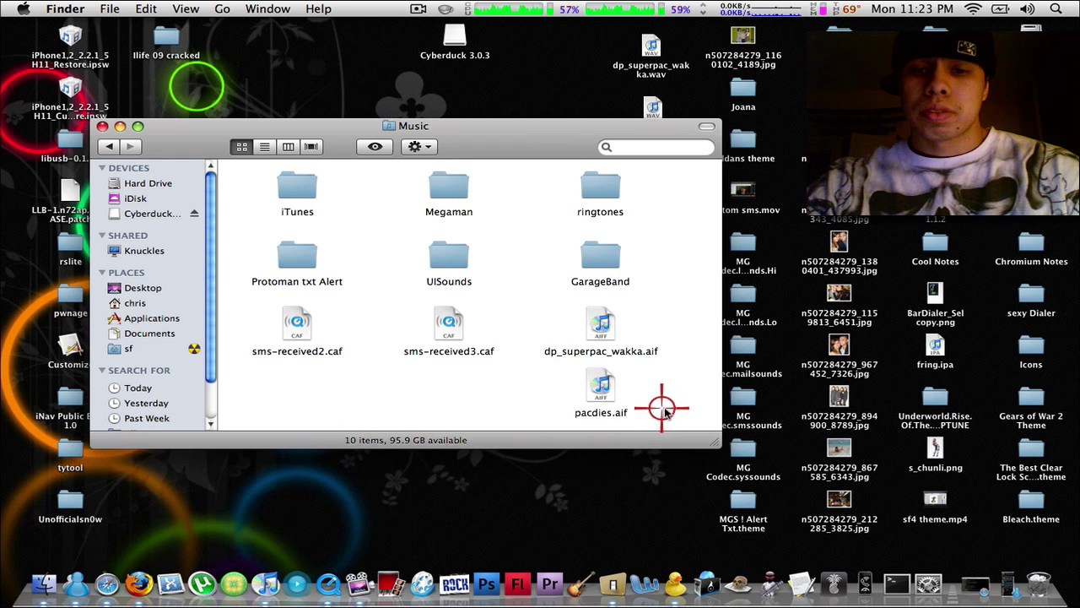
- Rename pacdies.aif as lock.caf
click(353, 245)
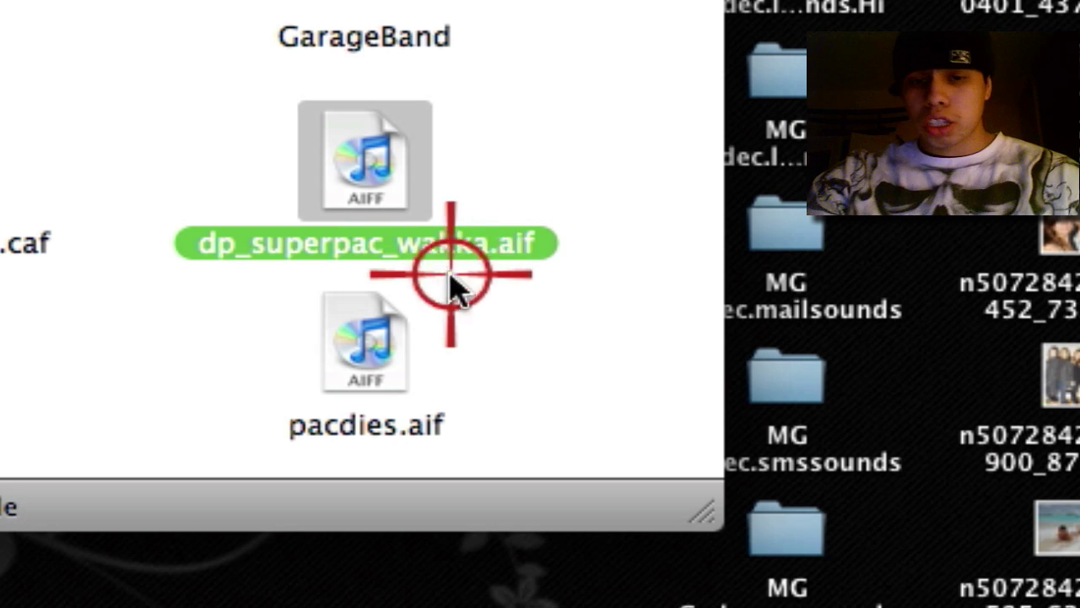
click(394, 426)
click(397, 426)
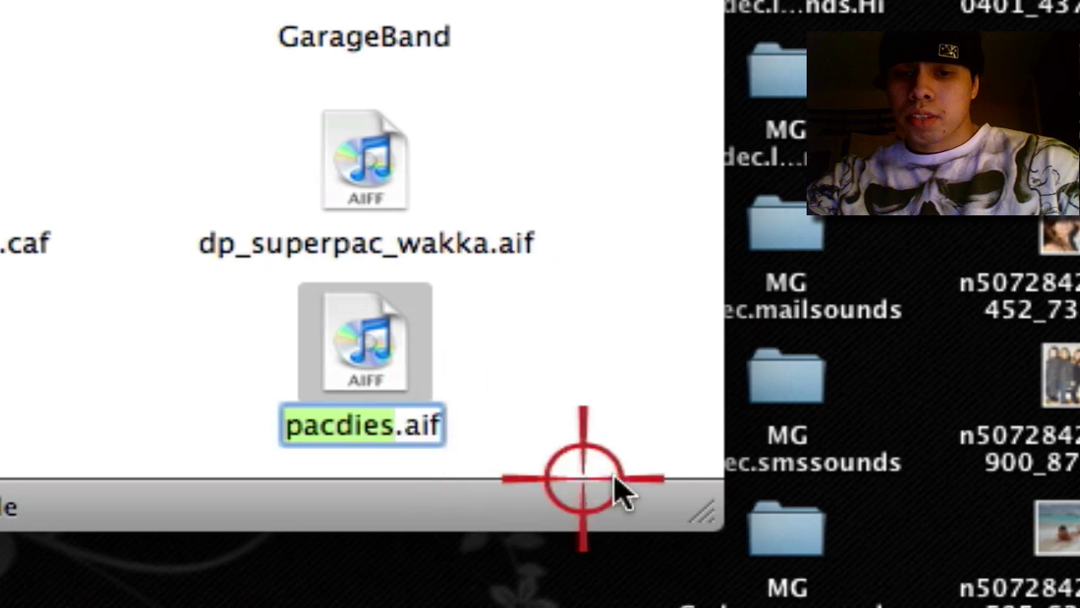
text(lock)
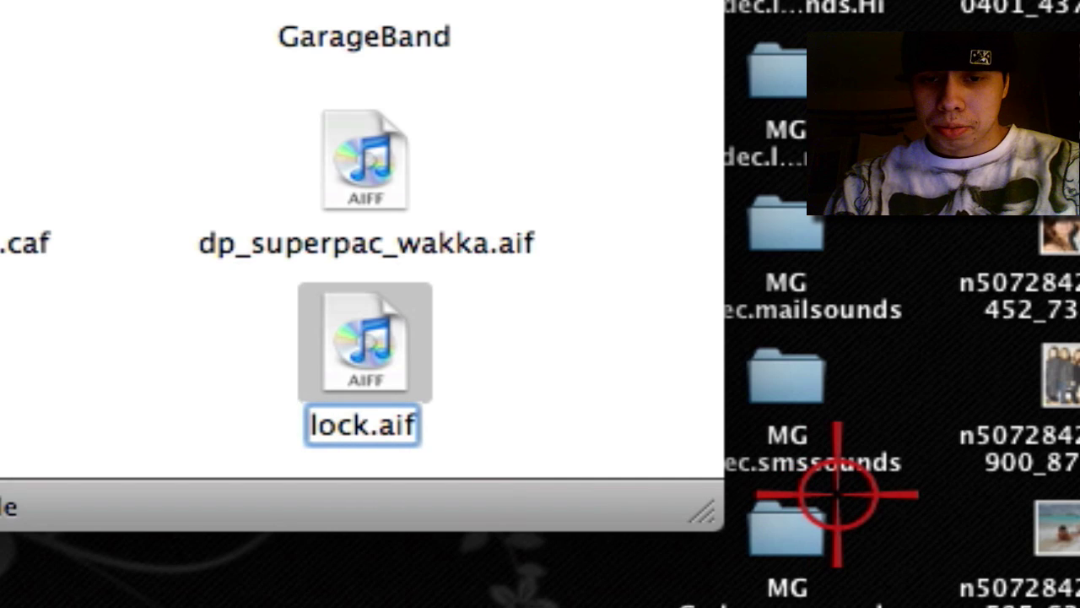
key(BackSpace)
key(BackSpace)
key(BackSpace)
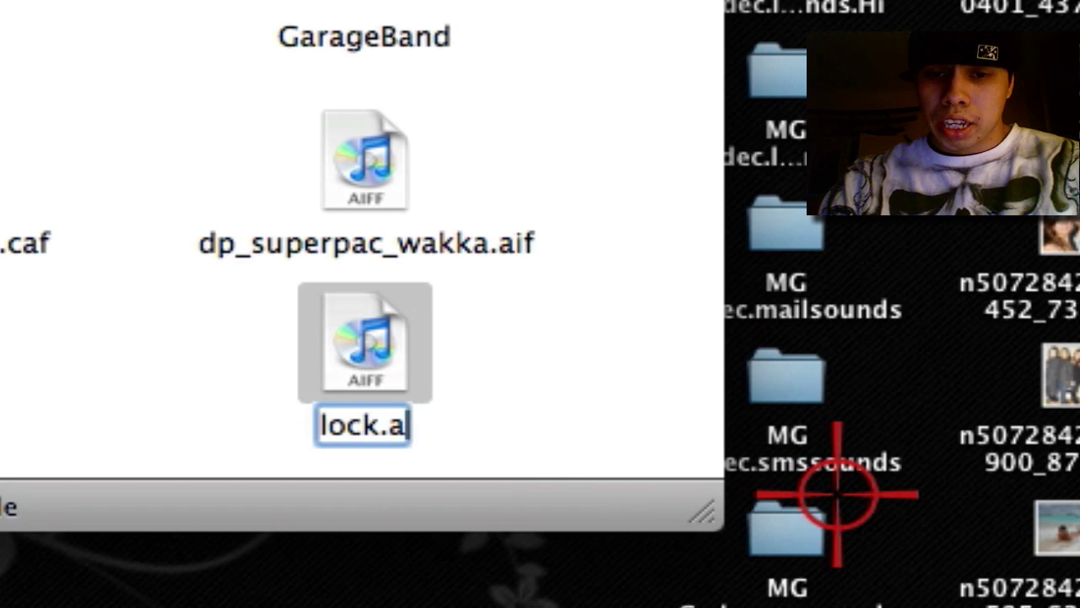
text(caf)
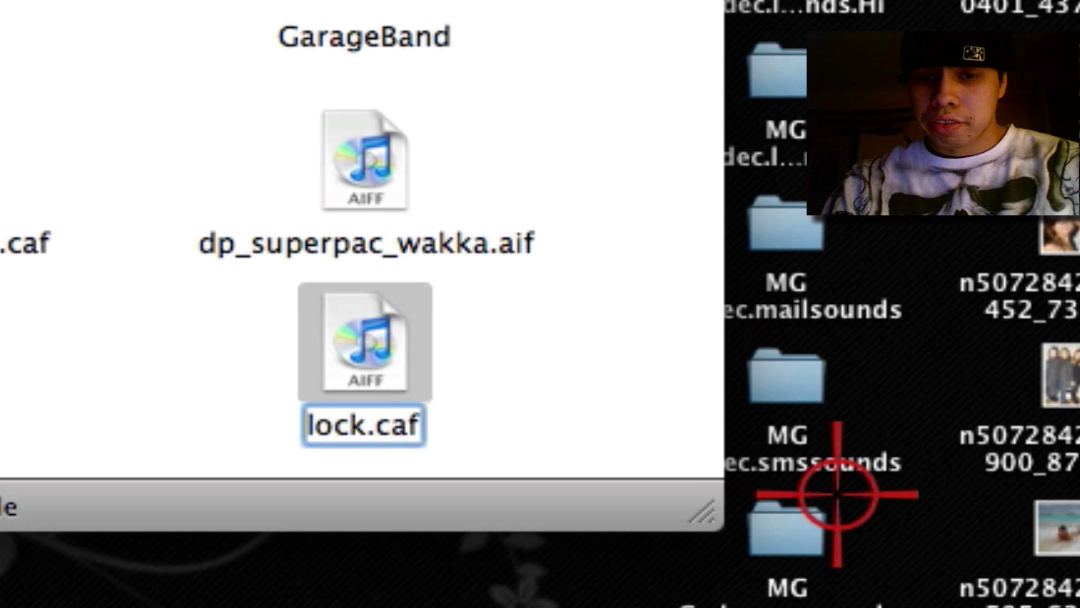
key(Escape)
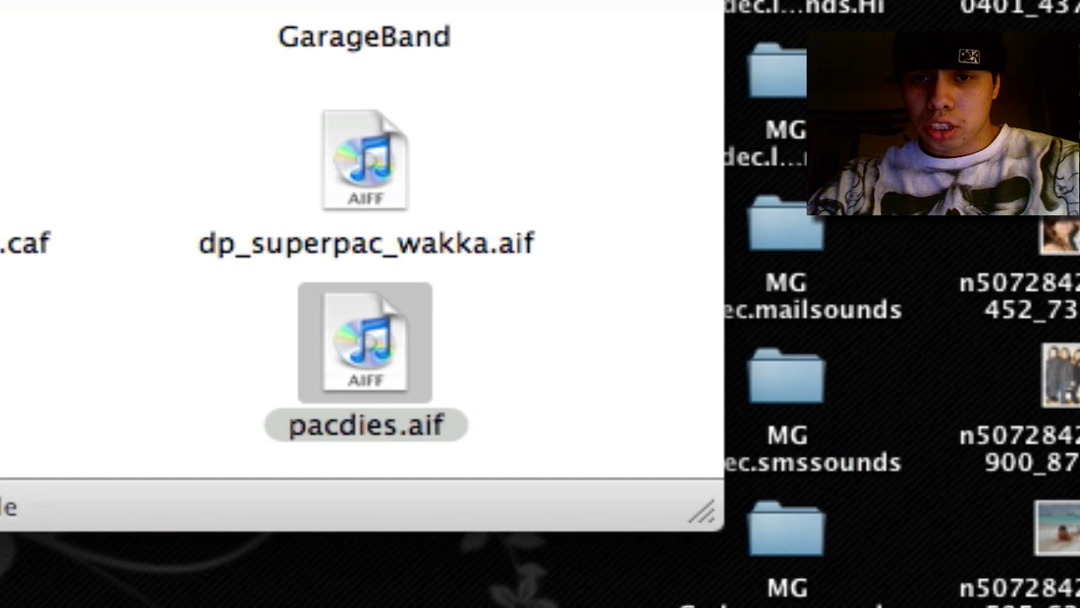
- Rename dp_superpac_wakka.aif as unlock.caf and accept the change of extension to .caf
key(Up)
key(Return)
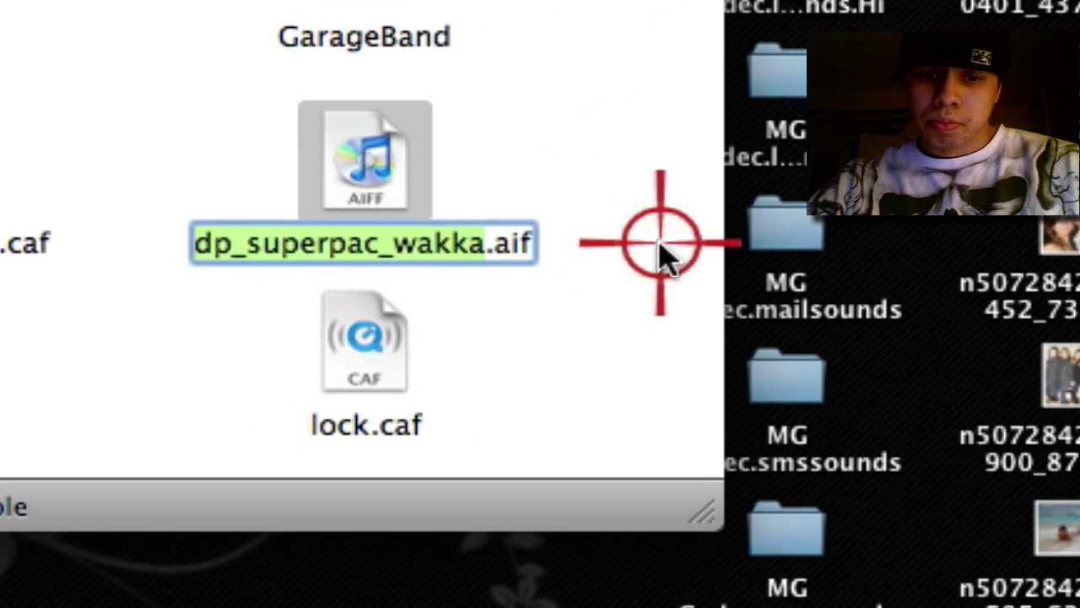
text(unlock)
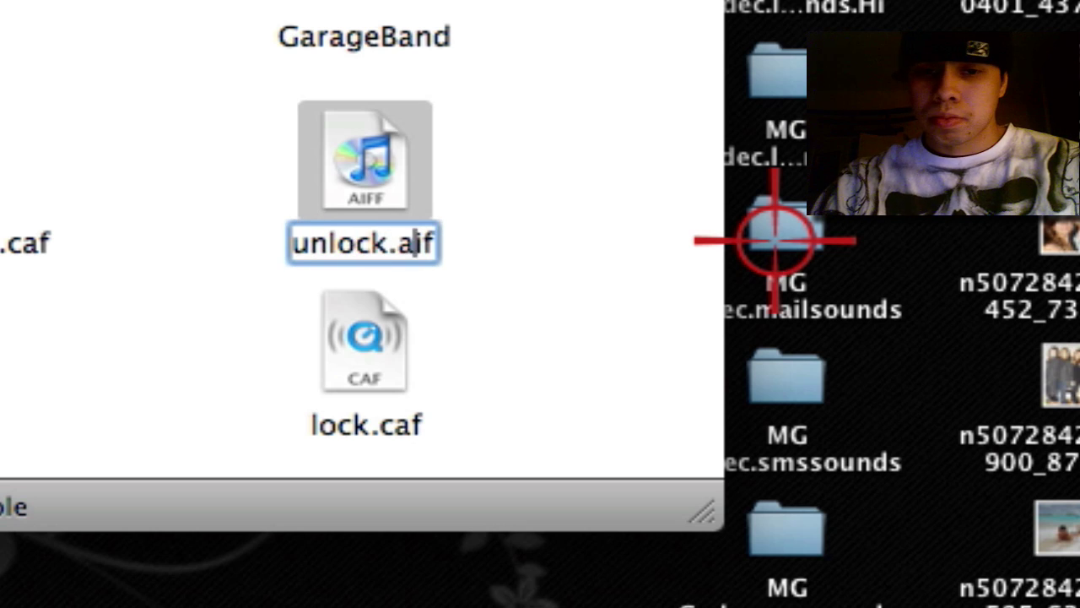
key(BackSpace)
key(BackSpace)
key(BackSpace)
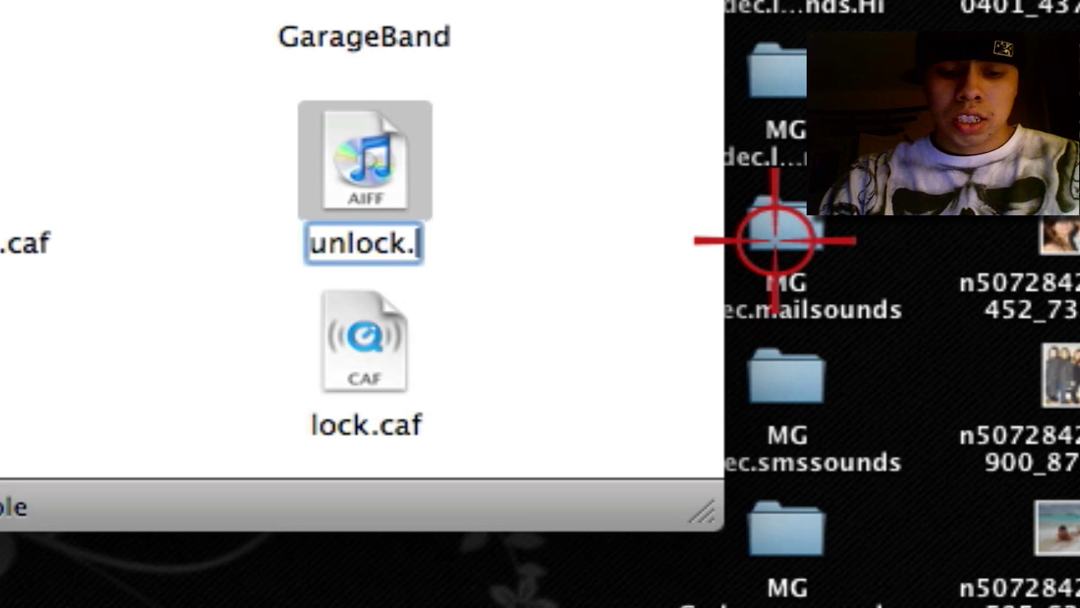
text(caf)
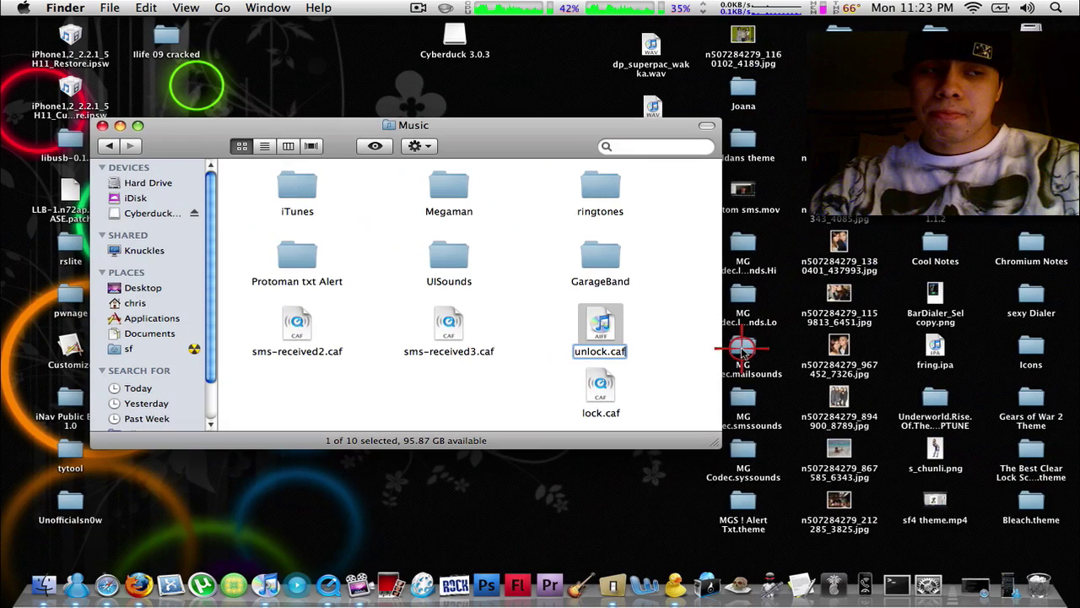
key(Return)
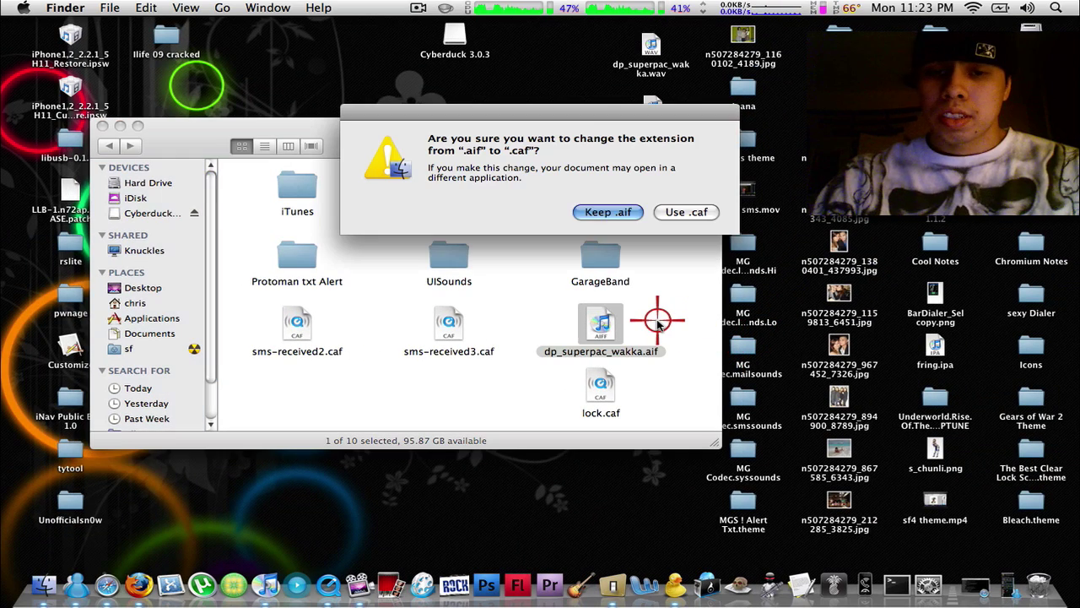
click(686, 212)
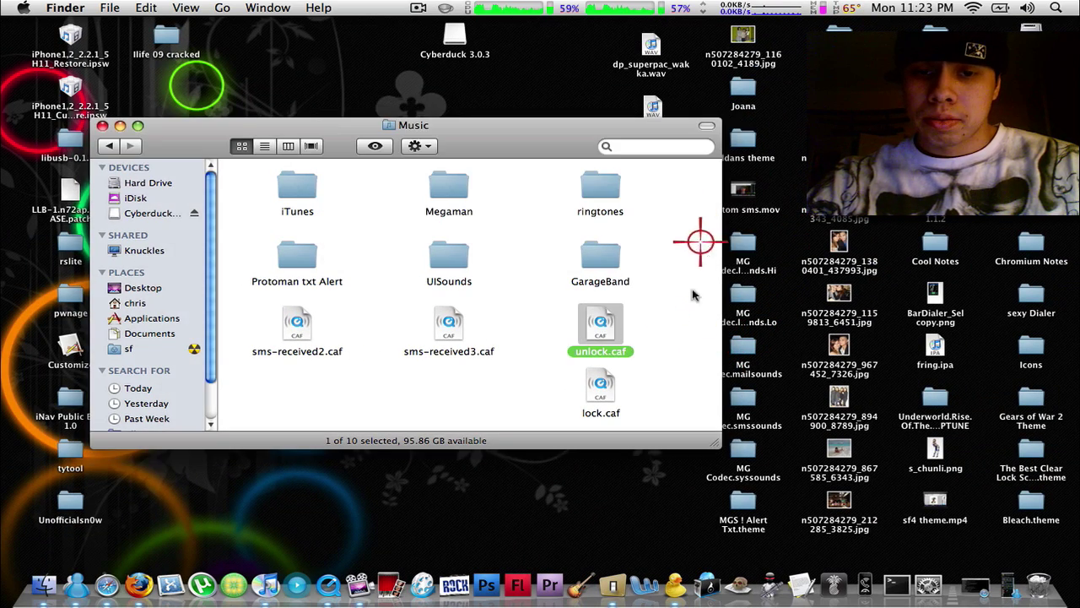
- Move the Music window lower to free some desktop space, and create a folder named pacman on the desktop
drag(654, 334, 601, 430)
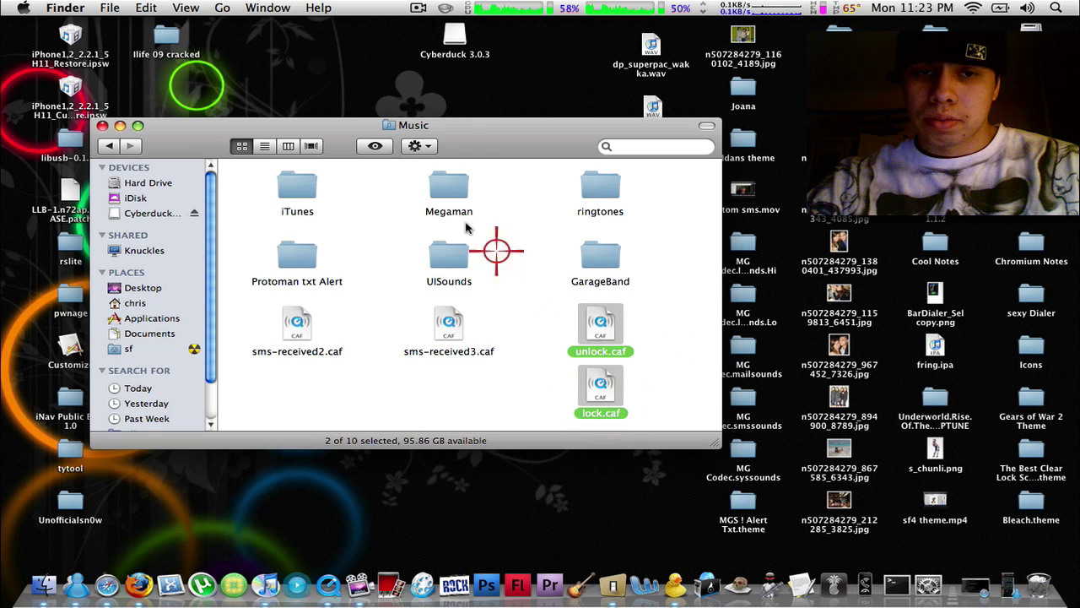
drag(460, 134, 530, 197)
drag(392, 130, 975, 582)
right_click(433, 174)
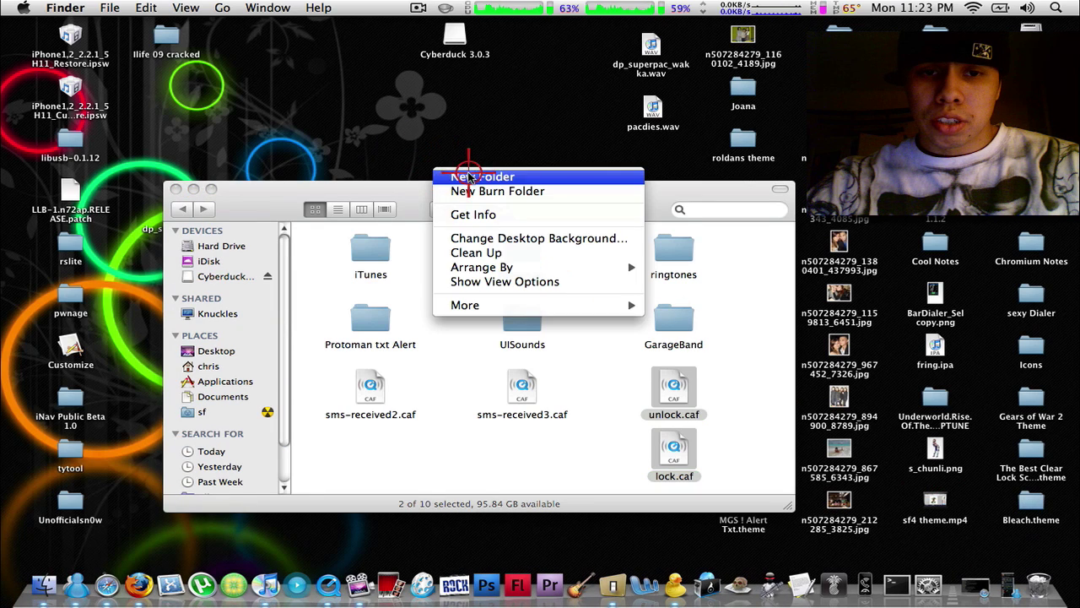
click(458, 175)
drag(429, 170, 311, 95)
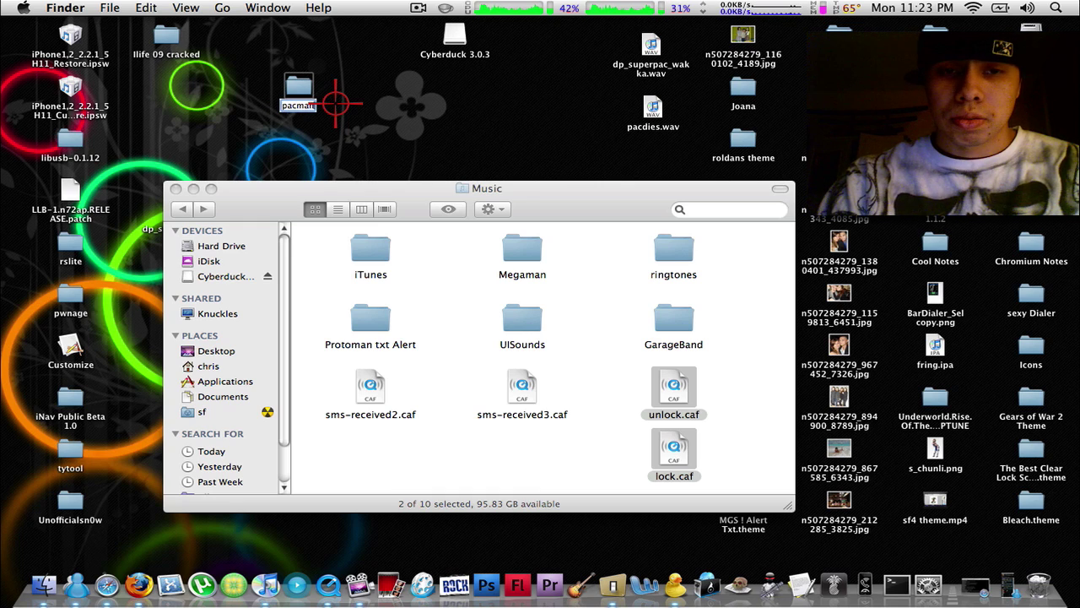
key(Return)
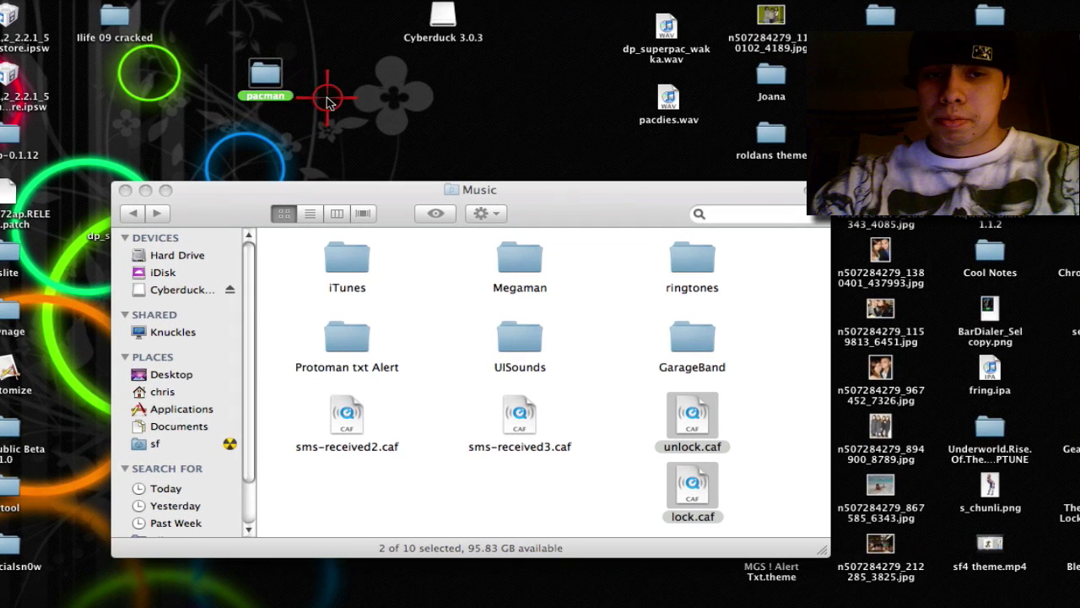
- Open the pacman folder and create a subfolder named UISounds in it
double_click(280, 79)
right_click(229, 88)
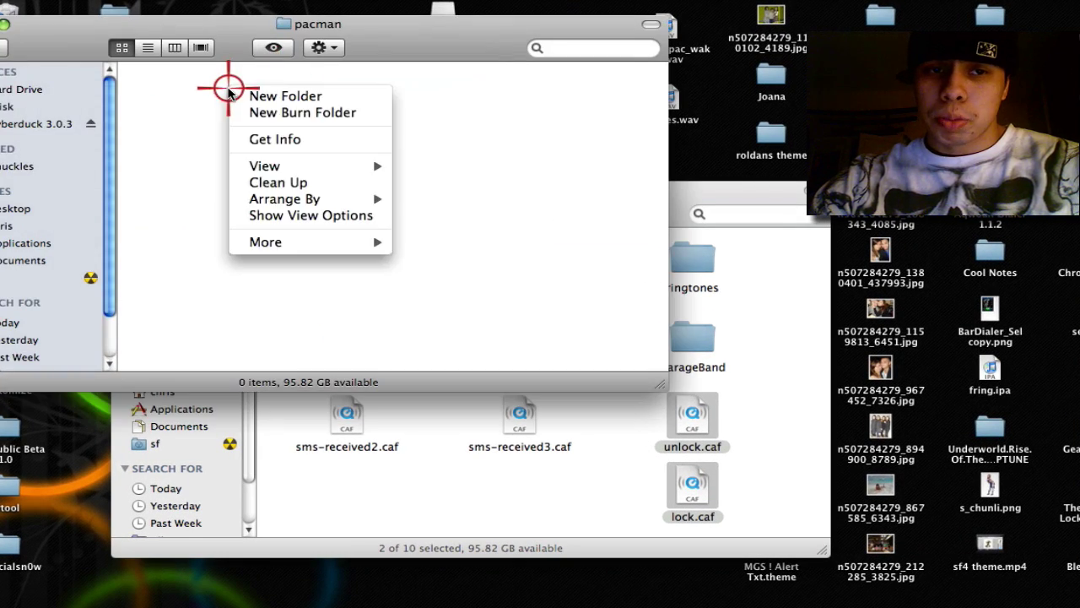
click(309, 96)
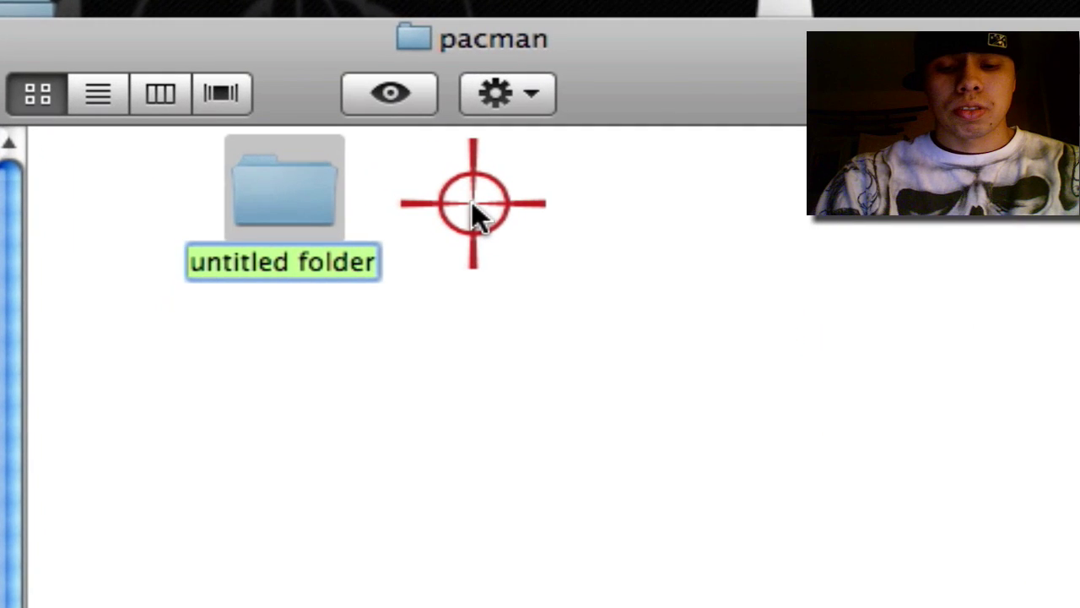
text(UISounds)
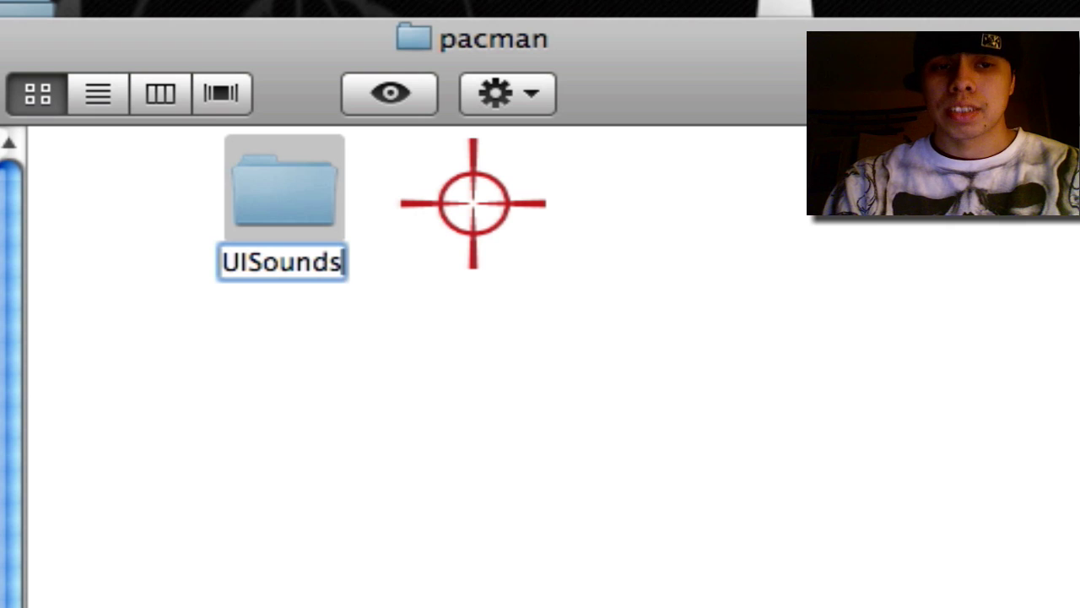
key(Return)
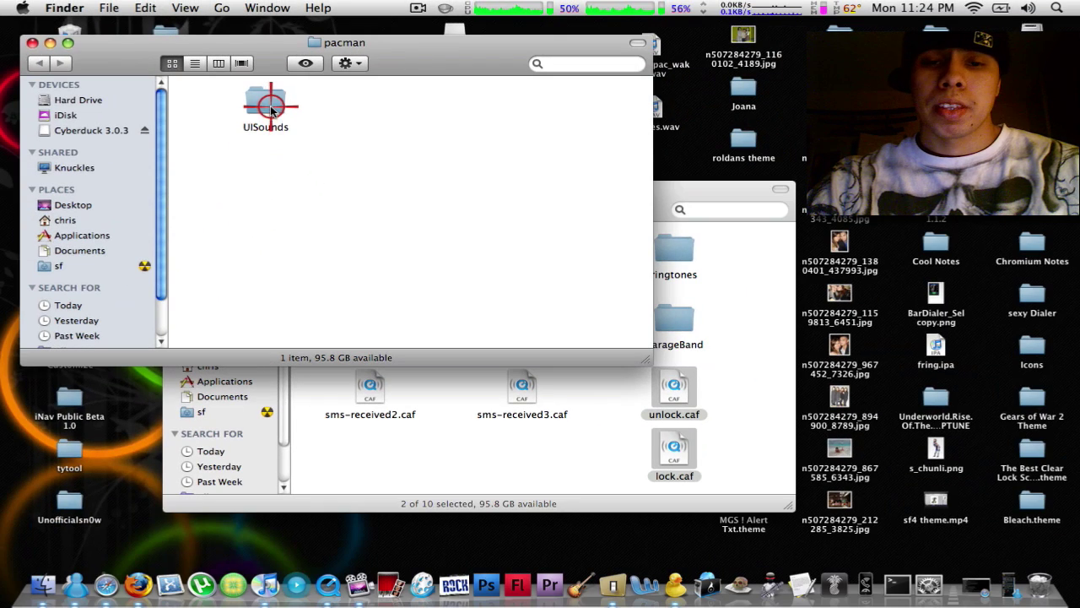
- Move unlock.caf and lock.caf from the Music folder into pacman's UISounds folder, and close the Music window
click(692, 456)
drag(731, 398, 689, 433)
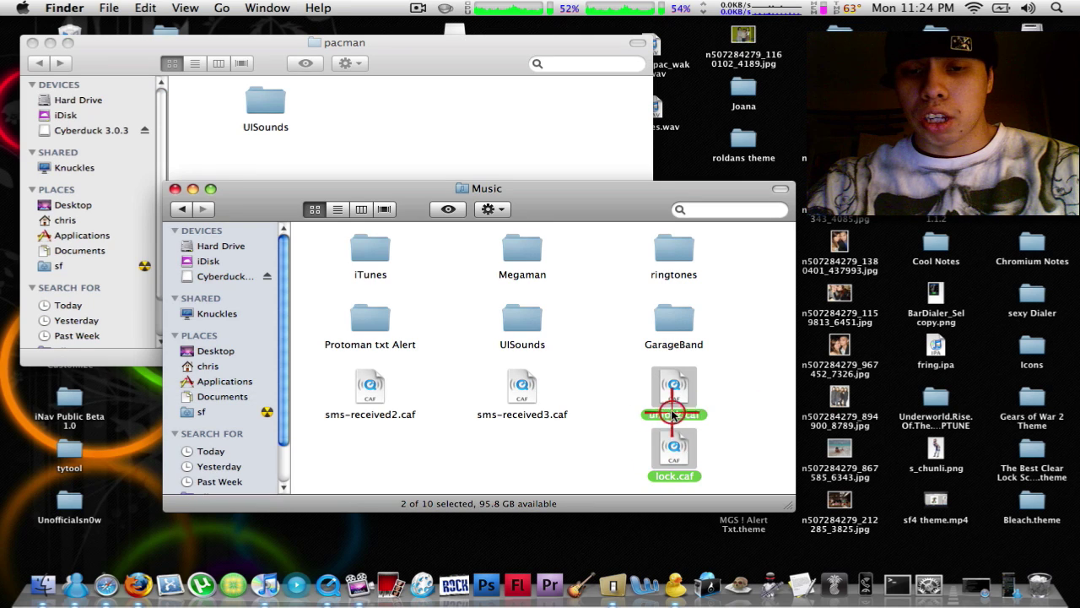
drag(660, 391, 261, 108)
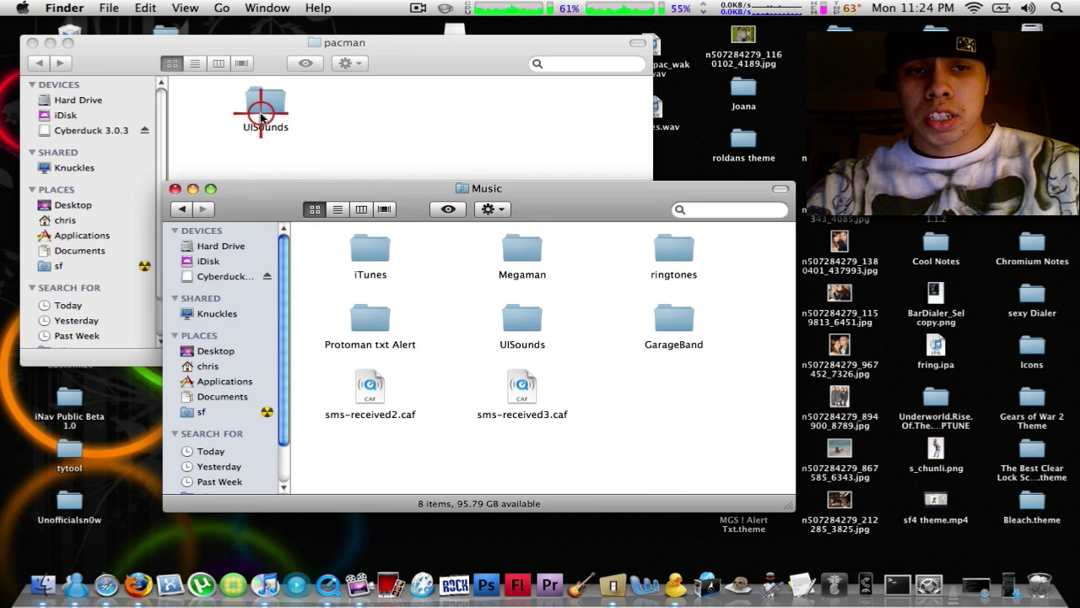
click(175, 188)
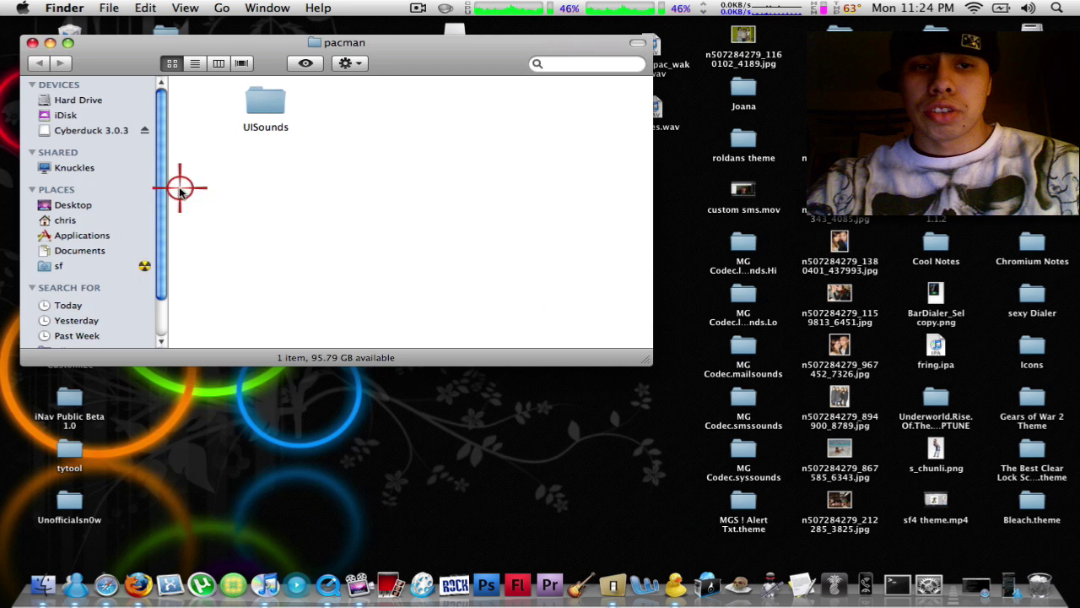
- Check the contents of UISounds, close its window, and move the pacman folder below the Cyberduck 3.0.3 disk on the desktop
double_click(255, 110)
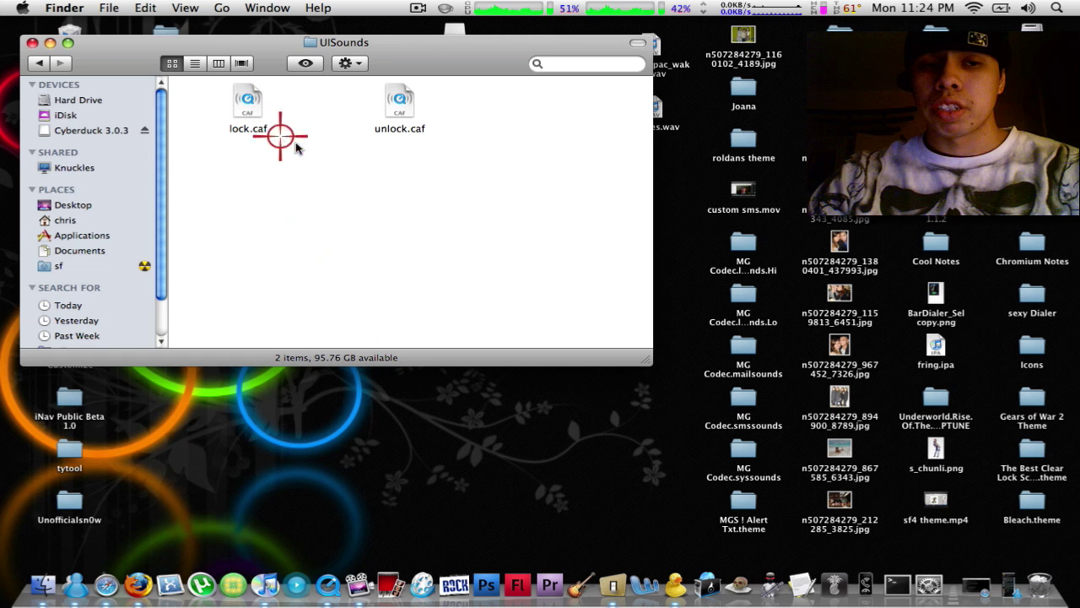
click(34, 42)
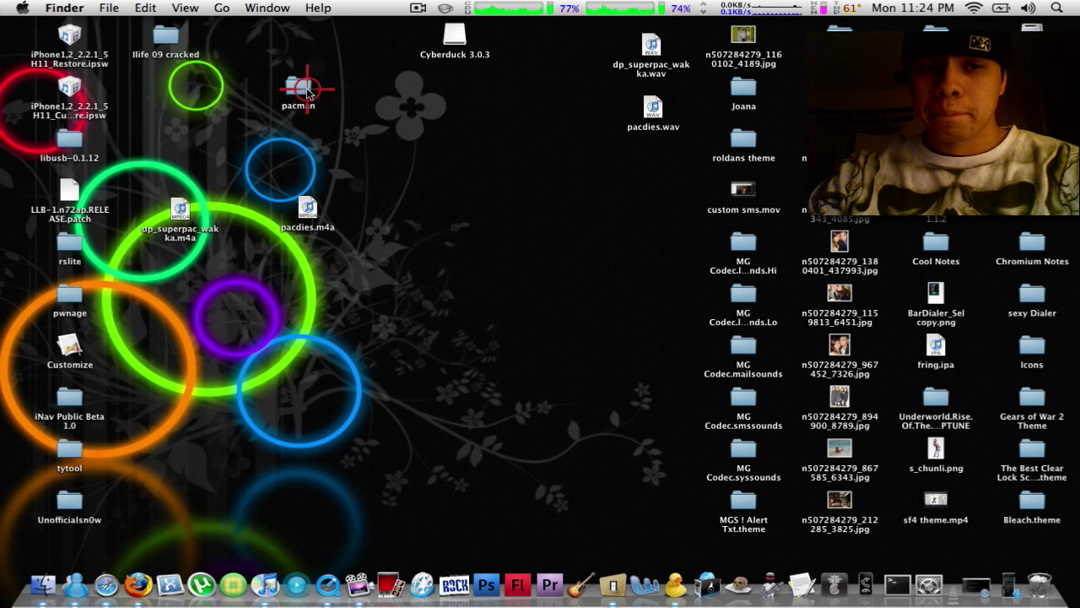
drag(320, 92, 486, 128)
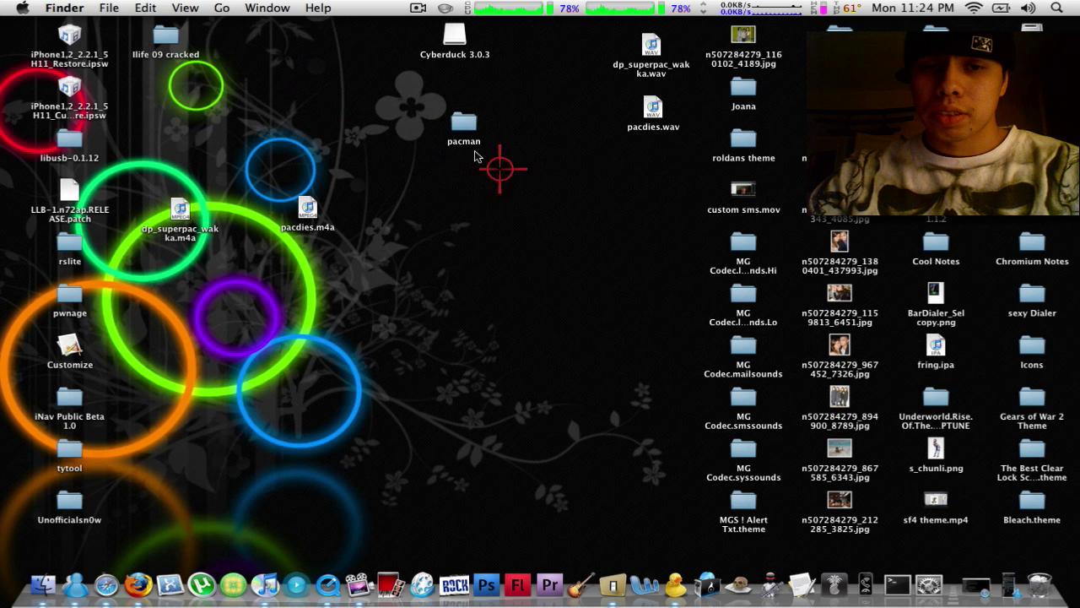
- Review the folder structure of pacman, including the sound files inside its UISounds subfolder, and close the window
double_click(461, 127)
double_click(489, 143)
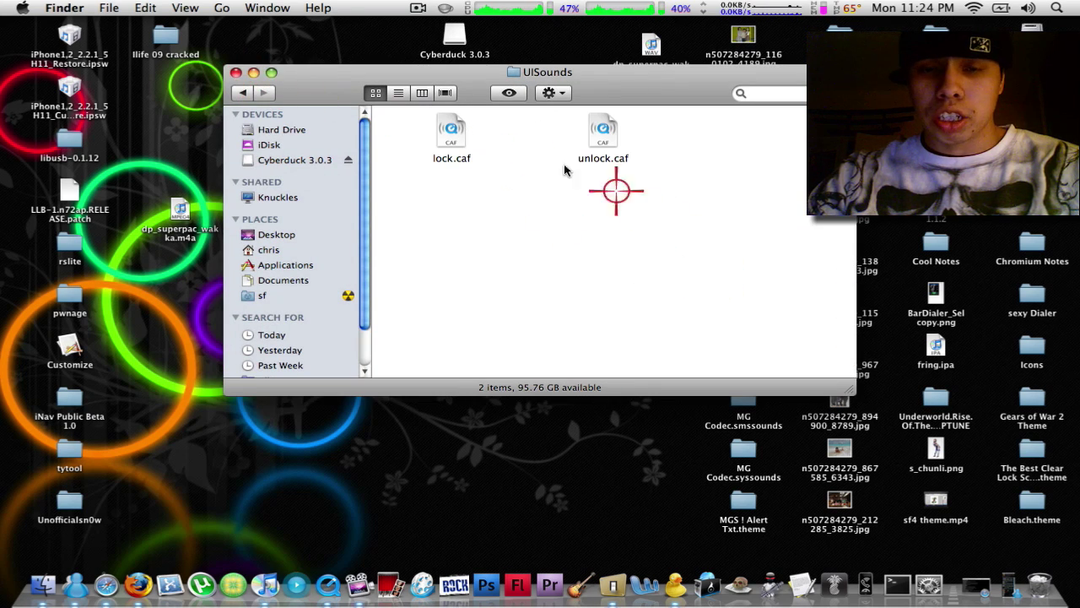
click(236, 74)
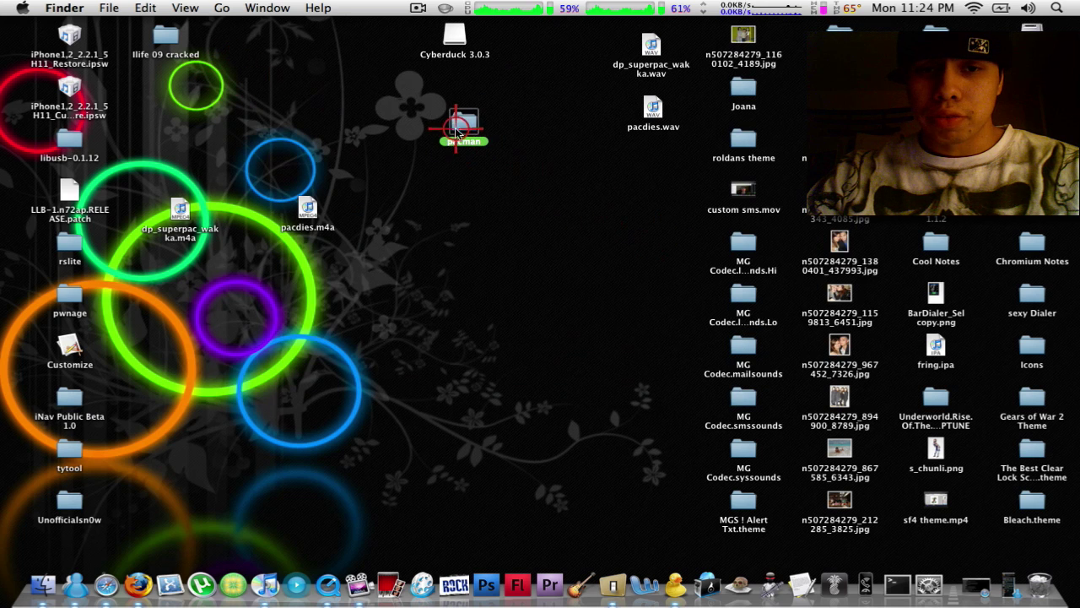
double_click(461, 123)
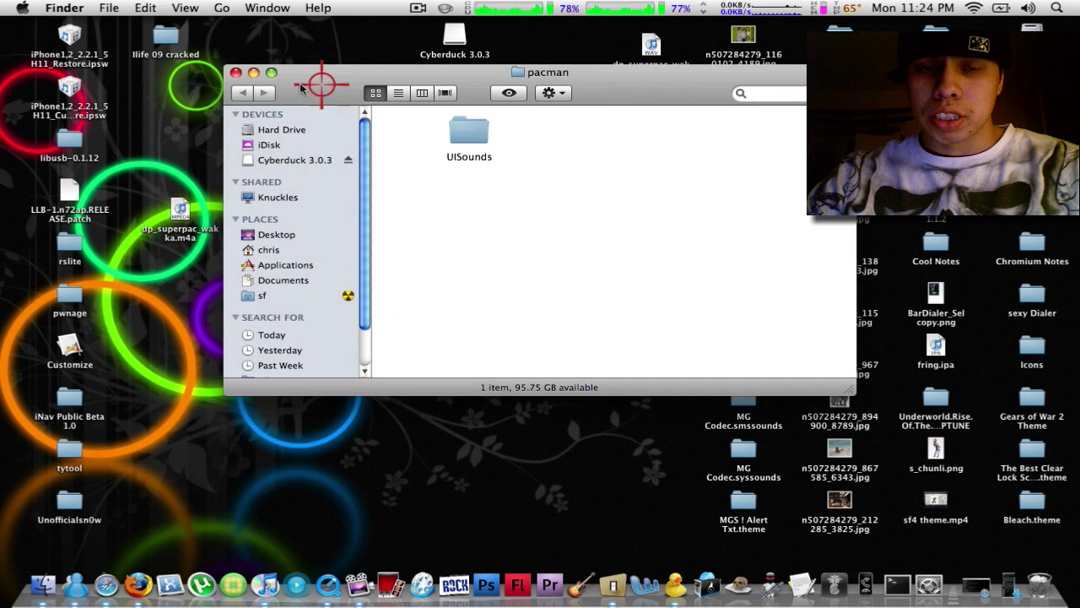
click(238, 74)
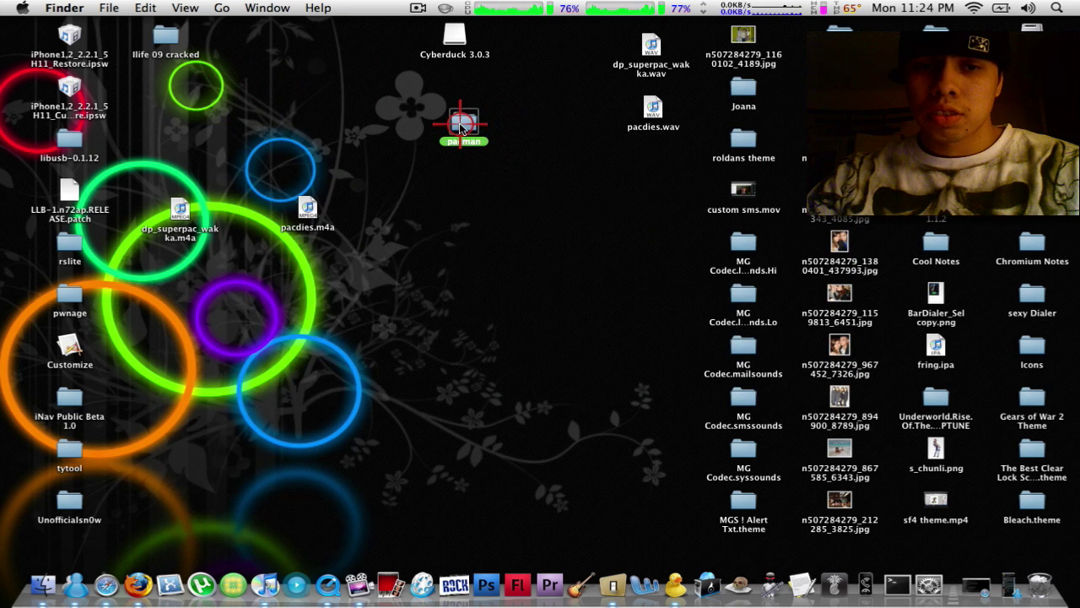
double_click(461, 120)
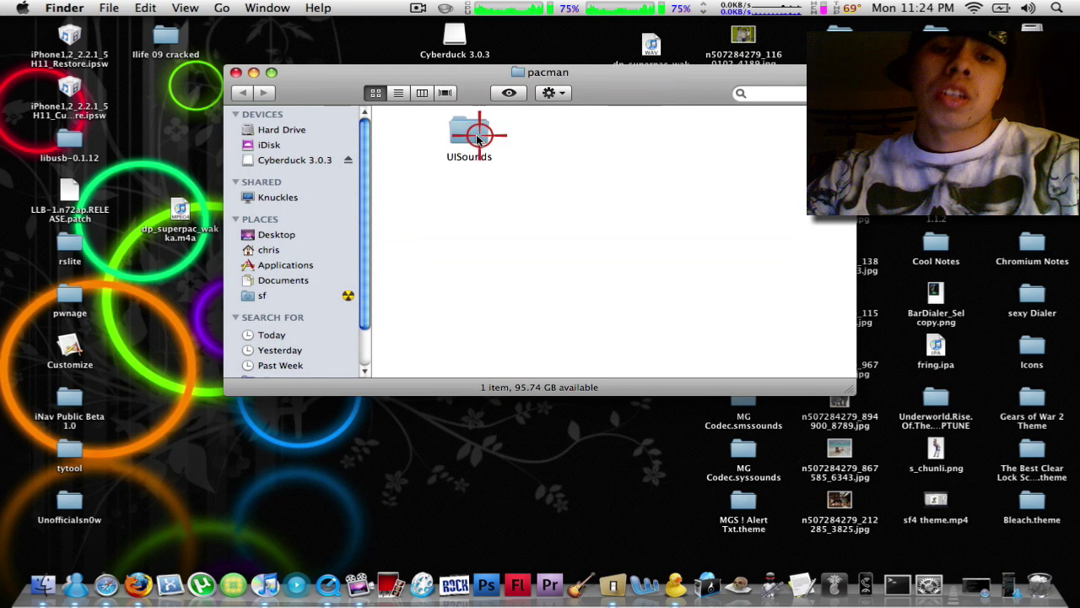
double_click(477, 135)
drag(443, 173, 658, 118)
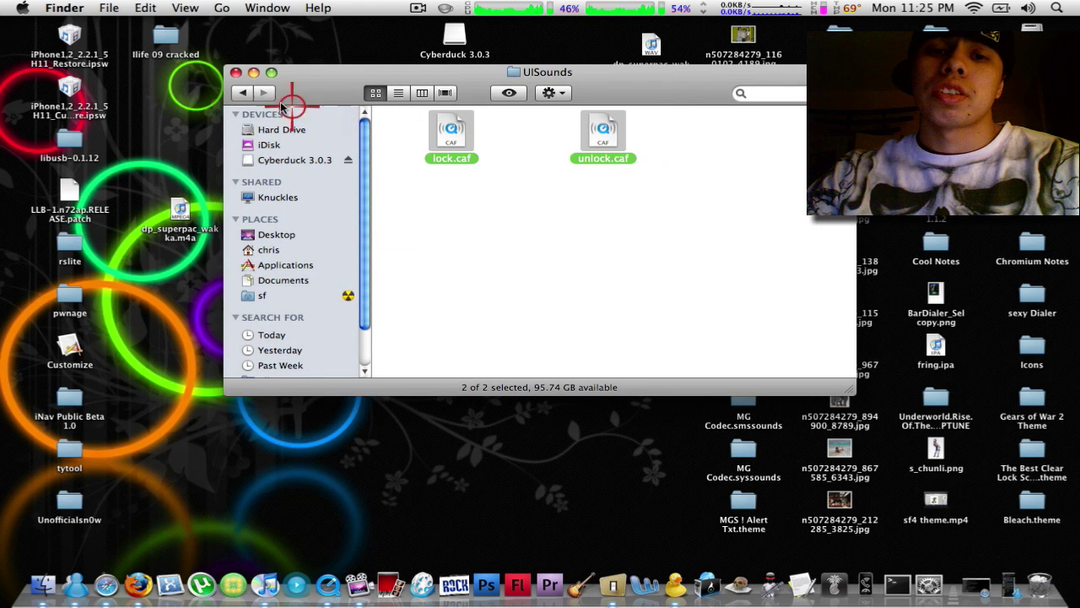
click(230, 73)
click(291, 78)
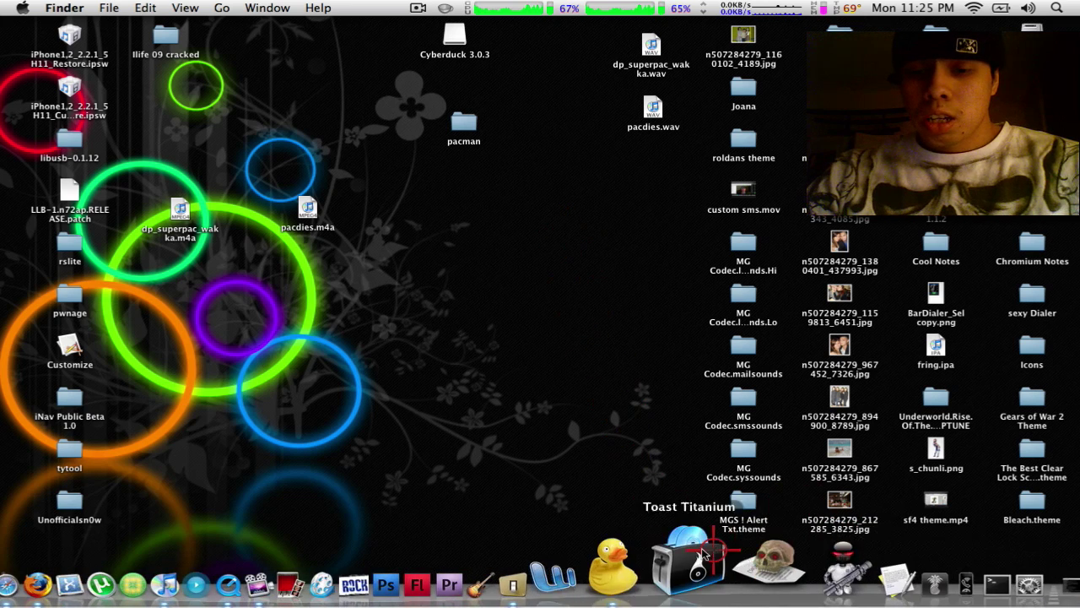
- Switch to Cyberduck and connect to the iPhone over SFTP
click(675, 557)
double_click(611, 192)
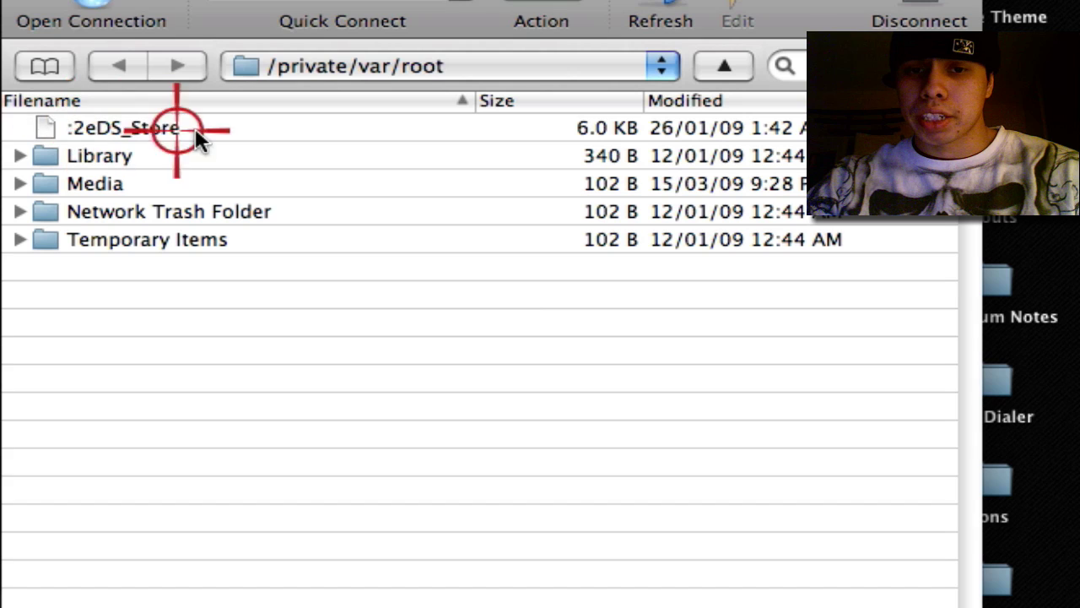
click(91, 127)
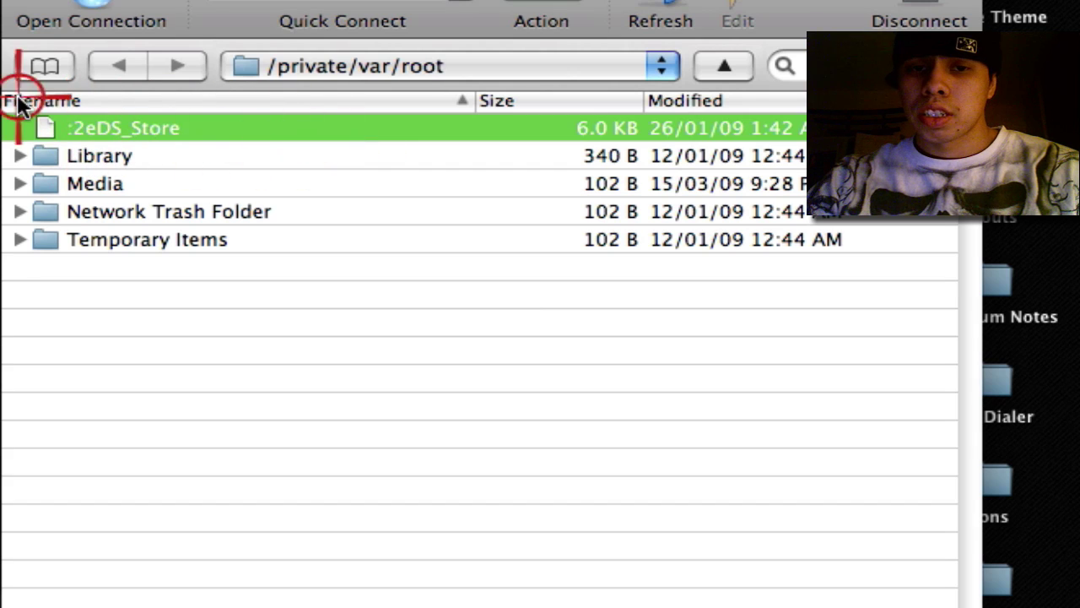
click(715, 306)
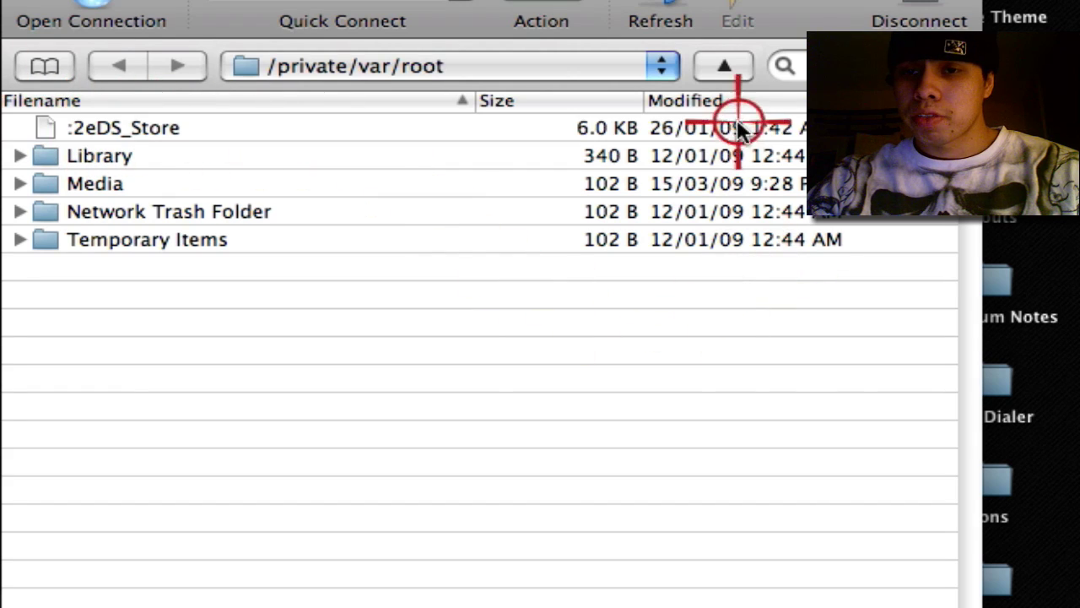
- Go up from /private/var/root to /private/var and open the stash folder
click(717, 67)
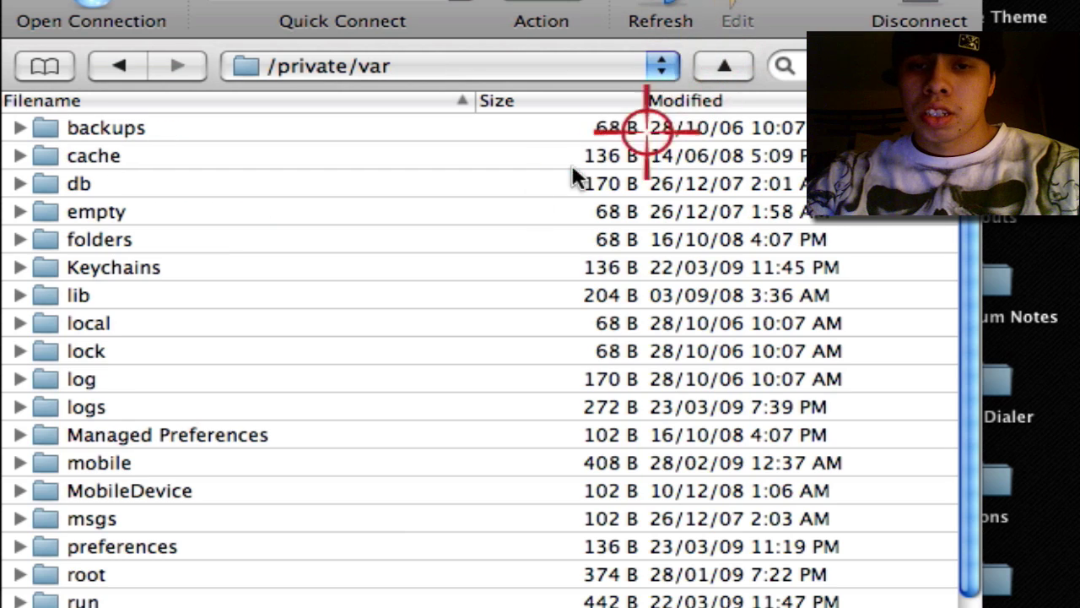
scroll(374, 218, down, 2)
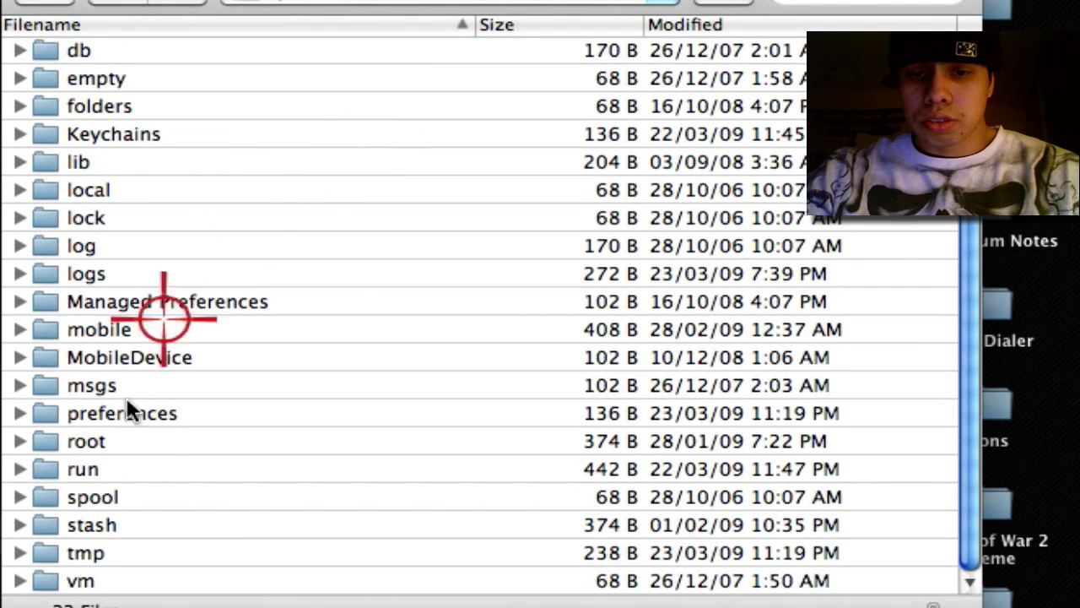
click(191, 523)
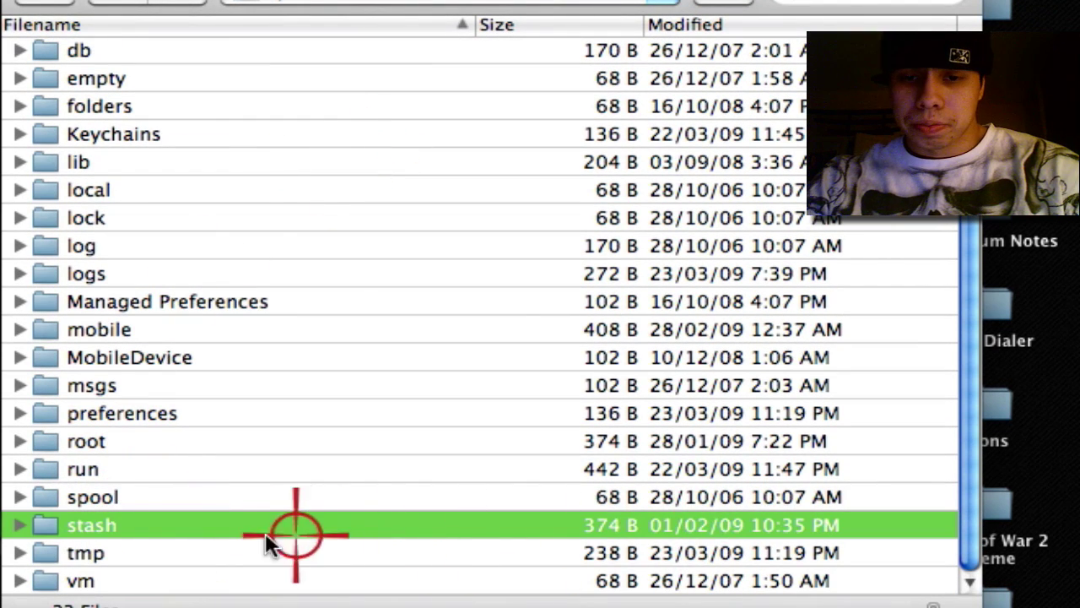
double_click(236, 526)
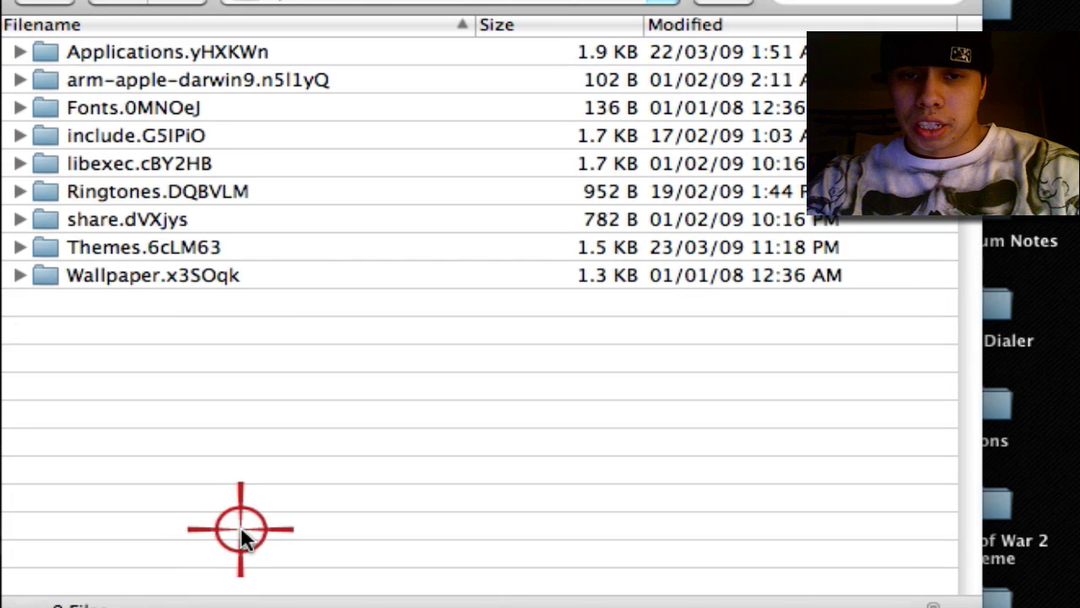
- Upload the pacman folder from the desktop into the Themes.6cLM63 folder in /private/var/stash
click(305, 253)
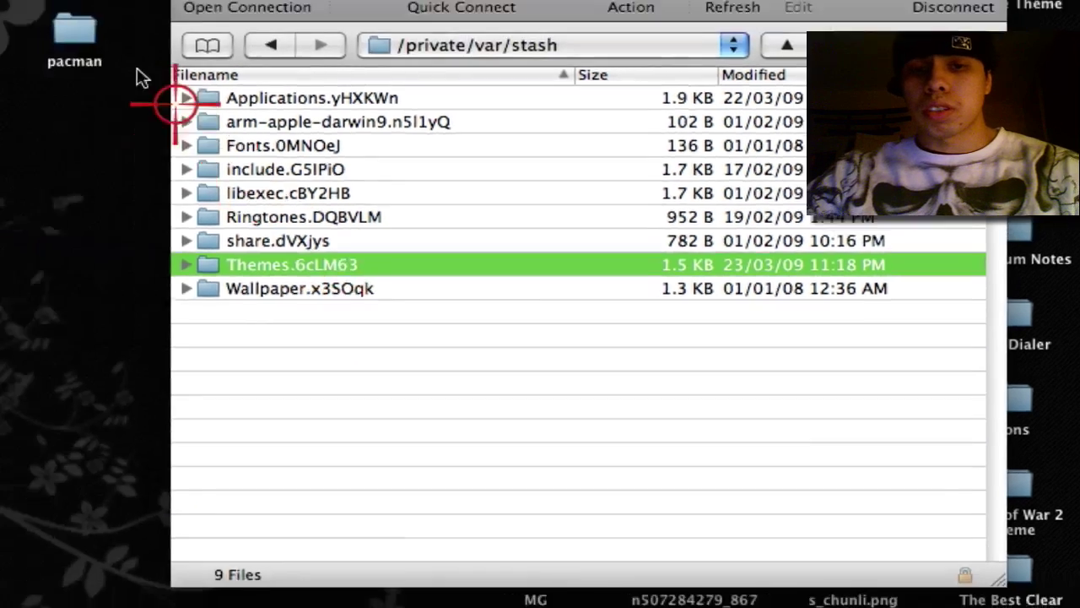
click(306, 181)
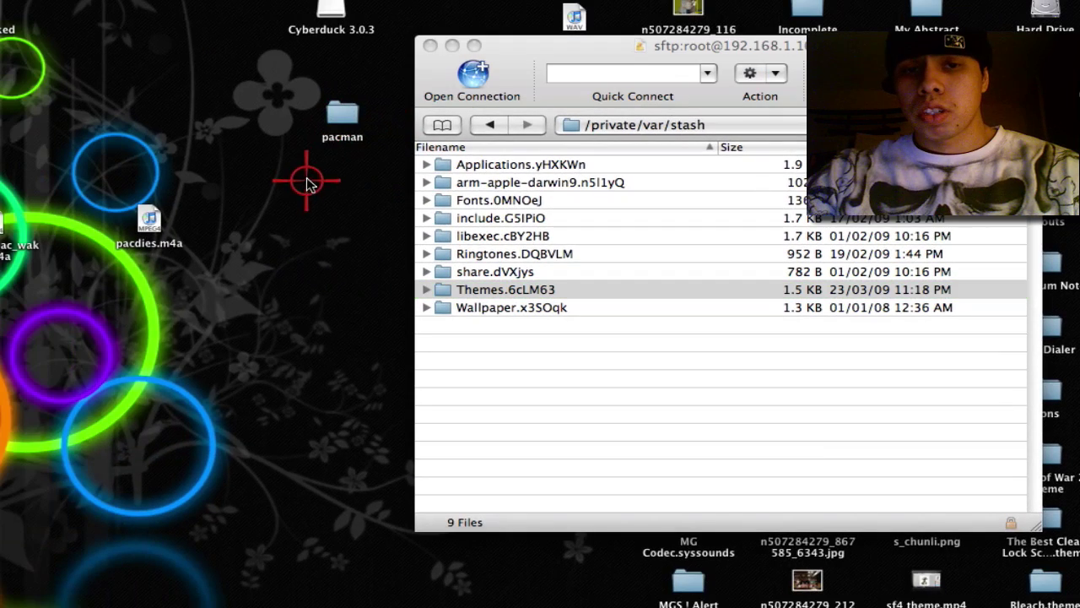
drag(342, 110, 561, 290)
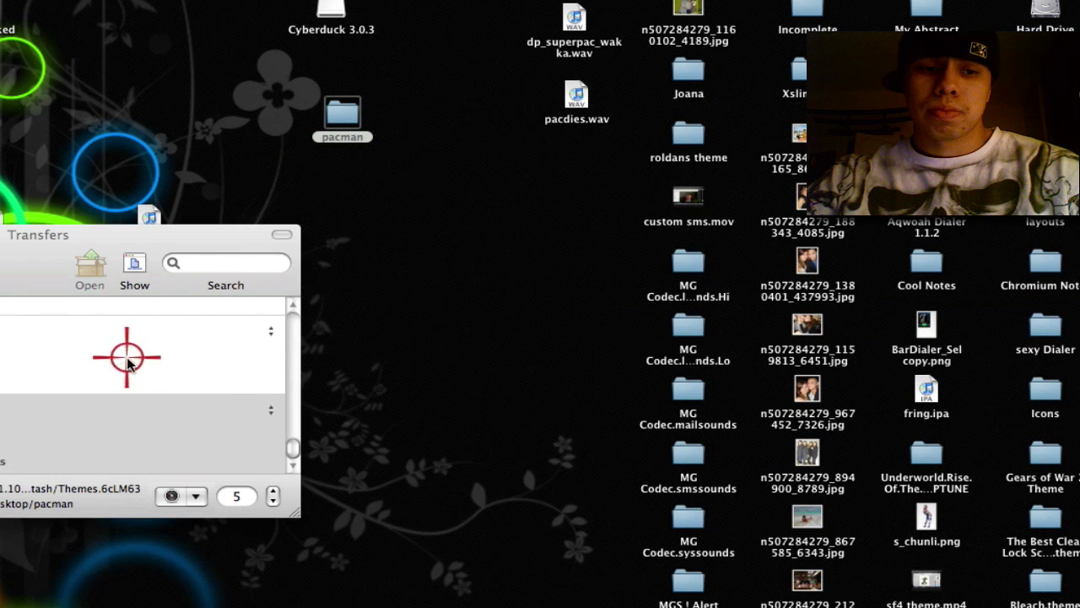
click(150, 424)
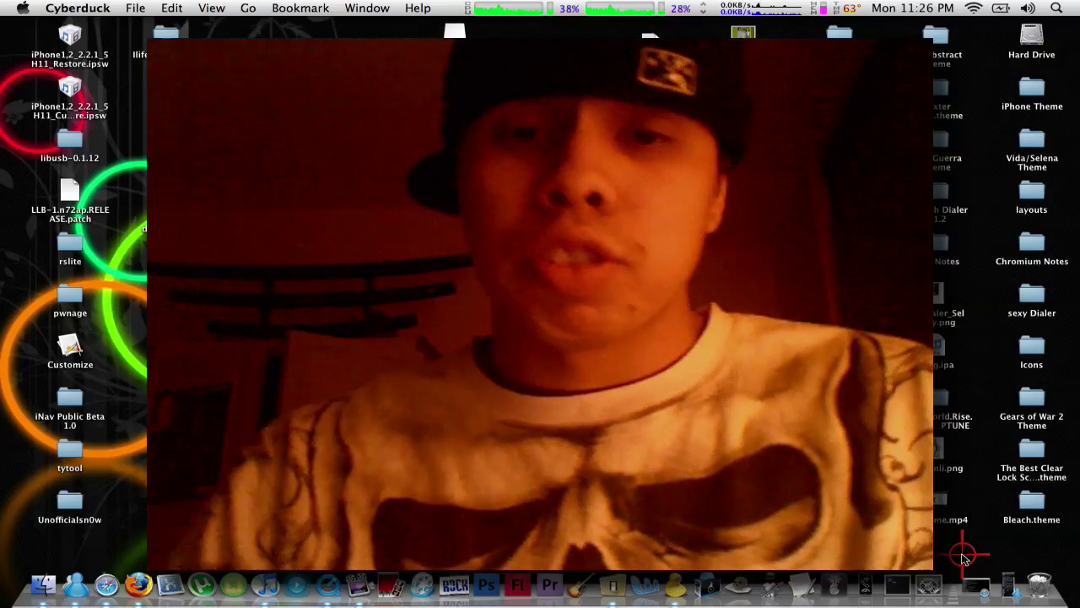
click(964, 557)
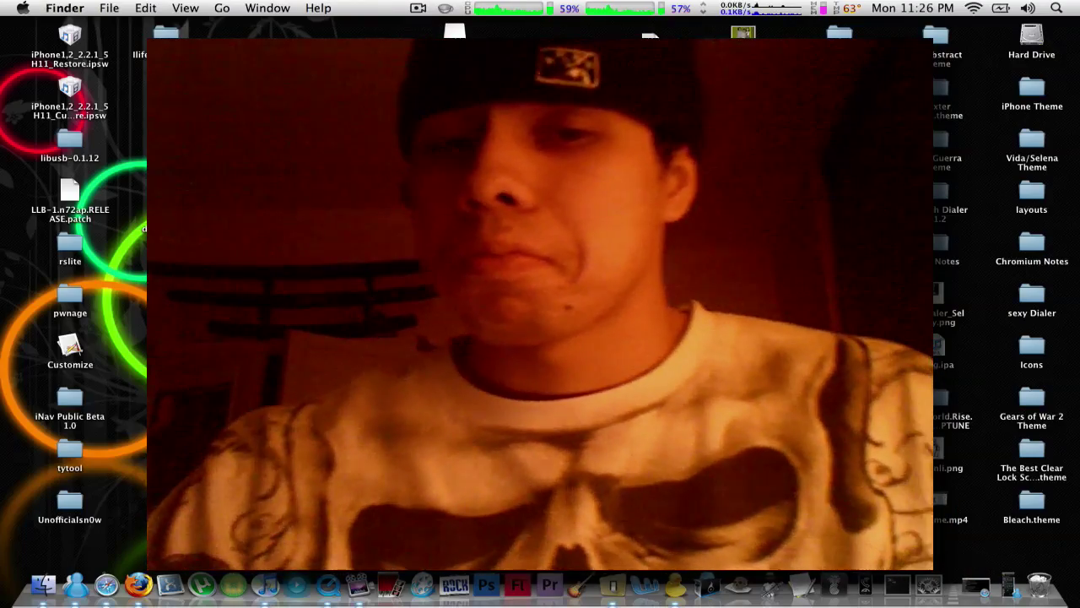